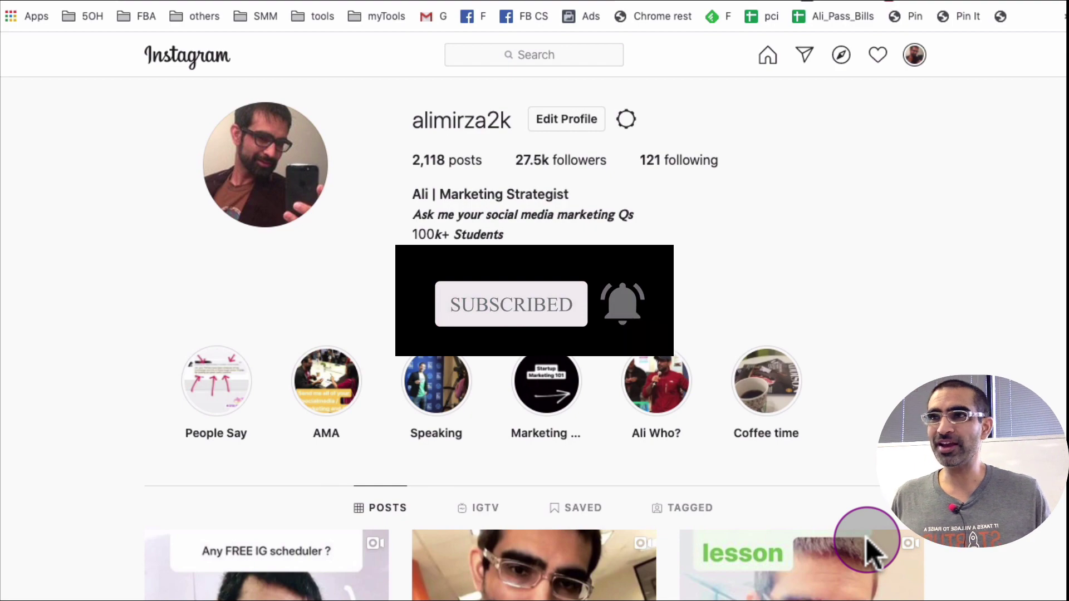
# - Look through the posts on the Instagram profile and return to the profile header
pyautogui.scroll(-3, 867, 538)
pyautogui.scroll(-4, 535, 334)
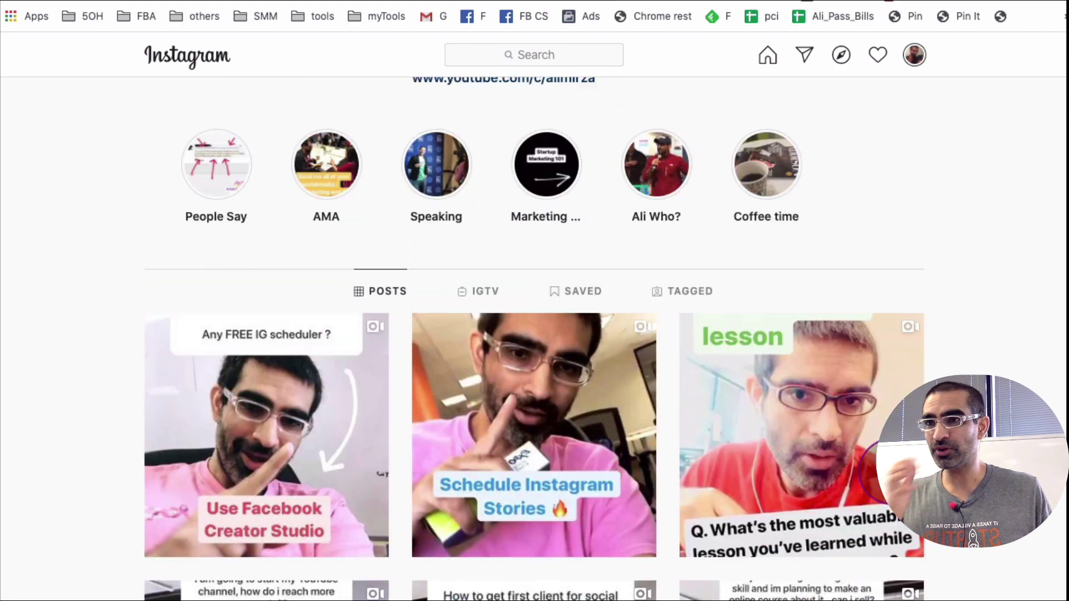
pyautogui.scroll(-2, 535, 334)
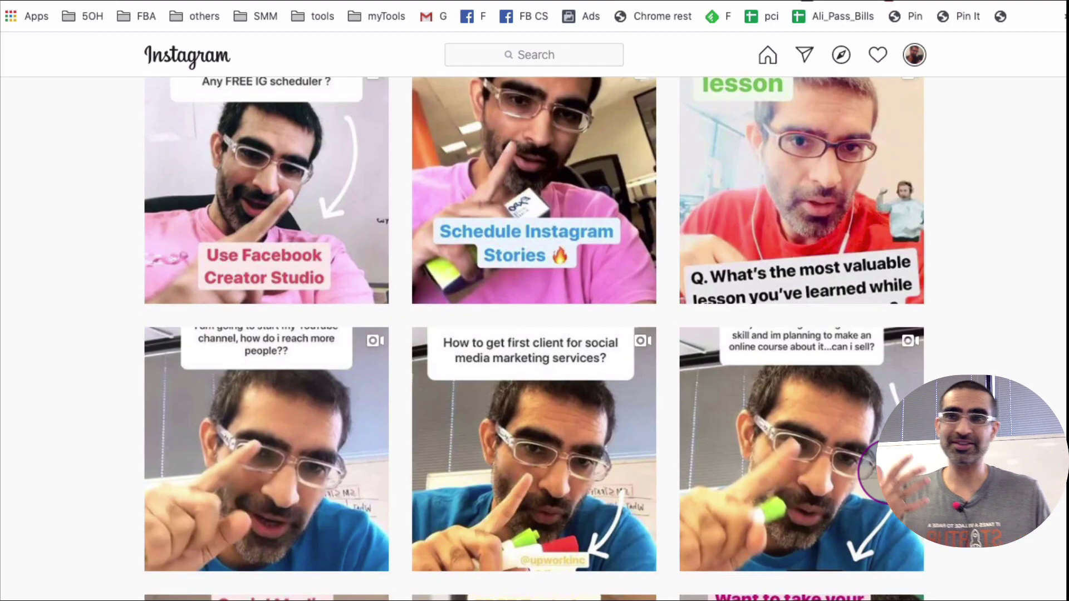
pyautogui.scroll(-8, 535, 334)
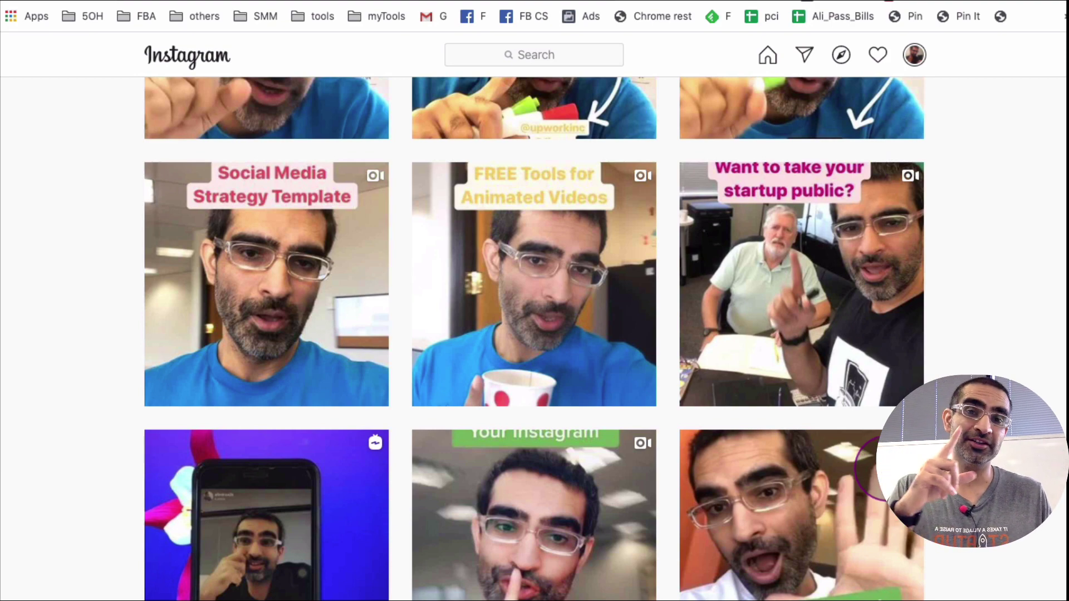
pyautogui.scroll(15, 534, 334)
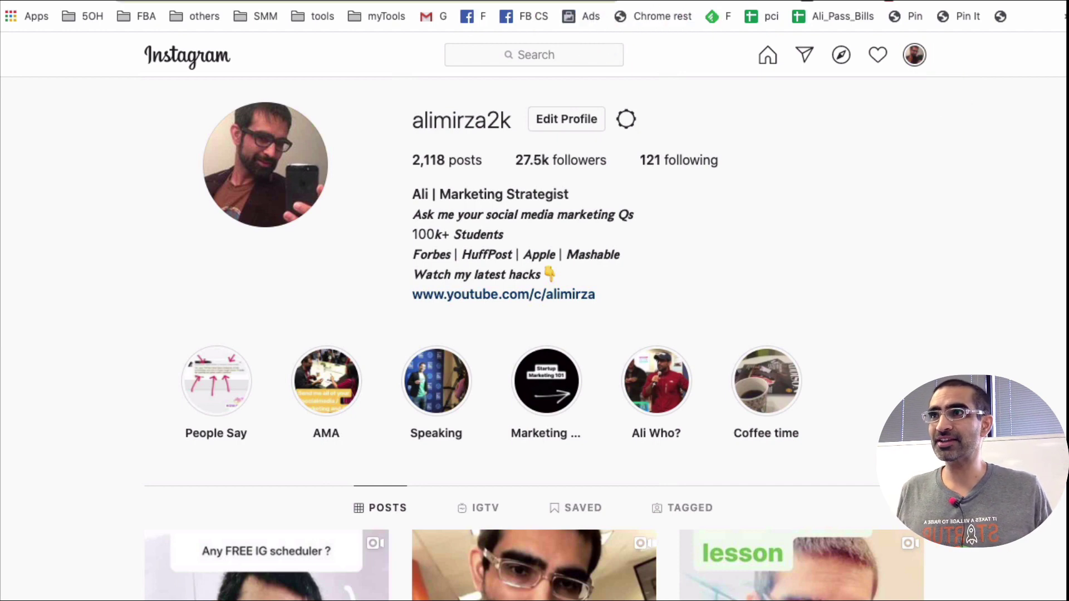
# - Switch to the Tailwind website at tailwindapp.com and open the account dashboard
pyautogui.write('tail')
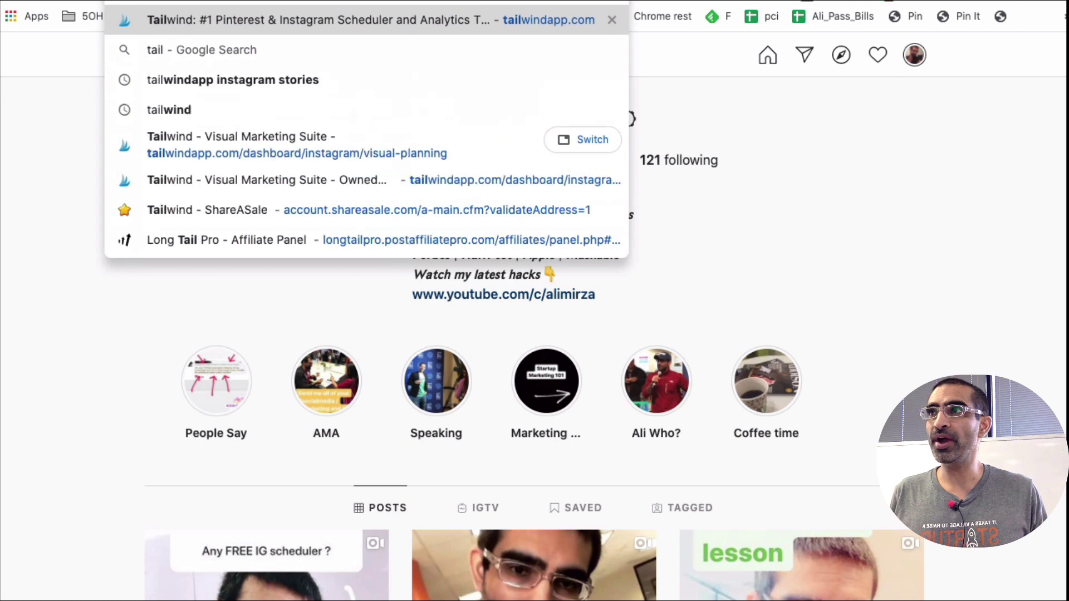
pyautogui.press('Return')
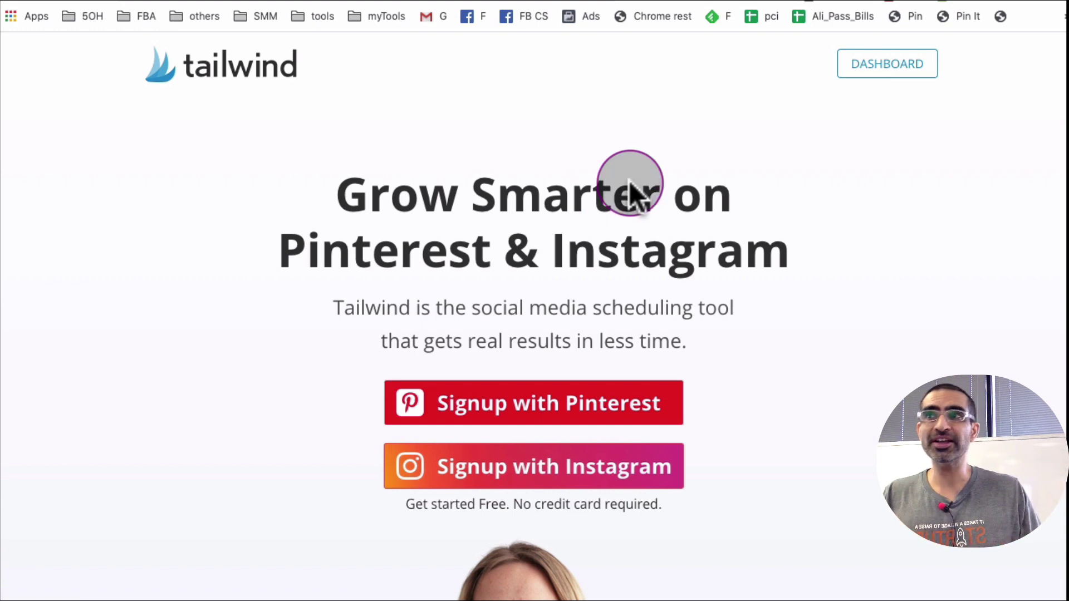
pyautogui.scroll(-10, 805, 352)
pyautogui.scroll(-4, 806, 352)
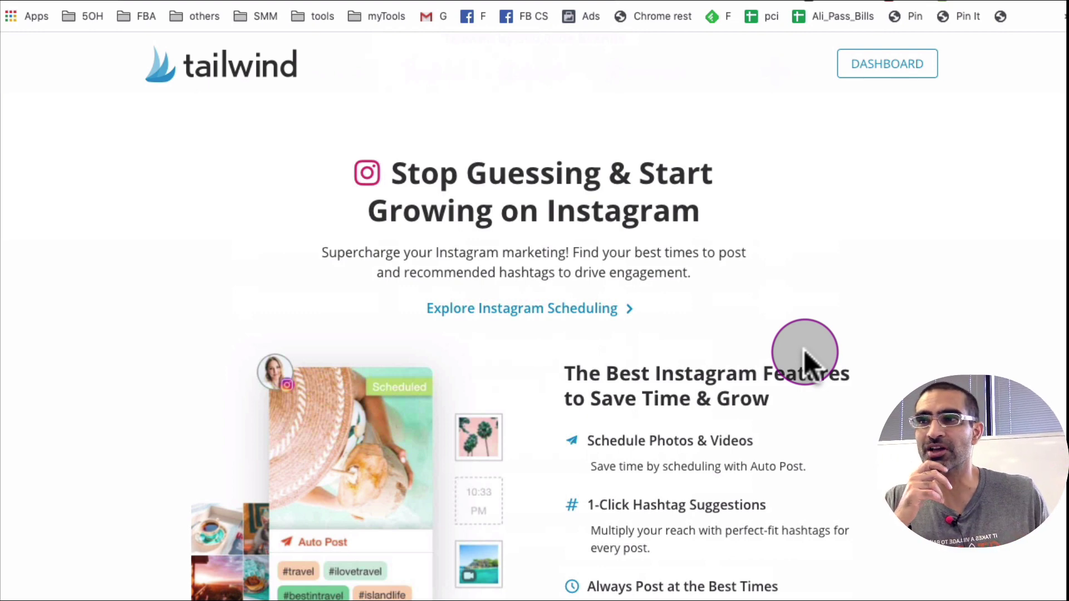
pyautogui.scroll(-3, 817, 375)
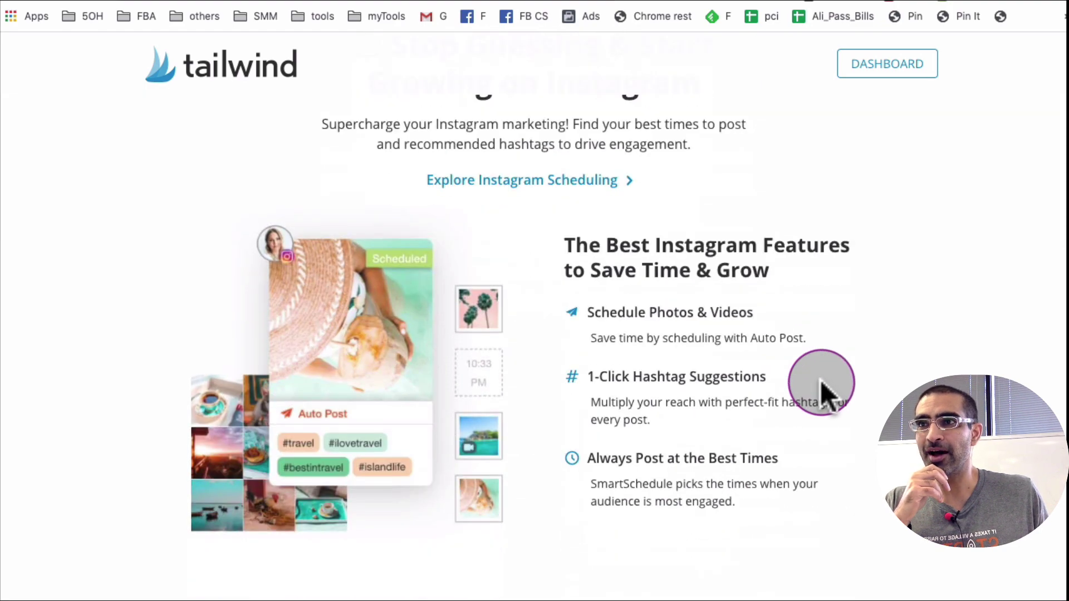
pyautogui.scroll(20, 820, 379)
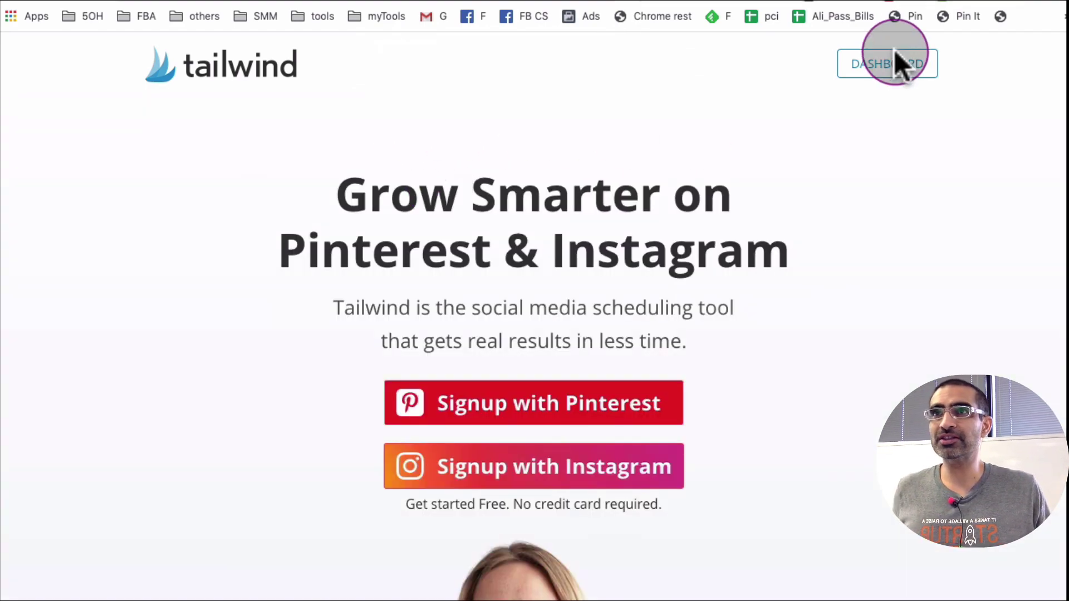
pyautogui.click(889, 66)
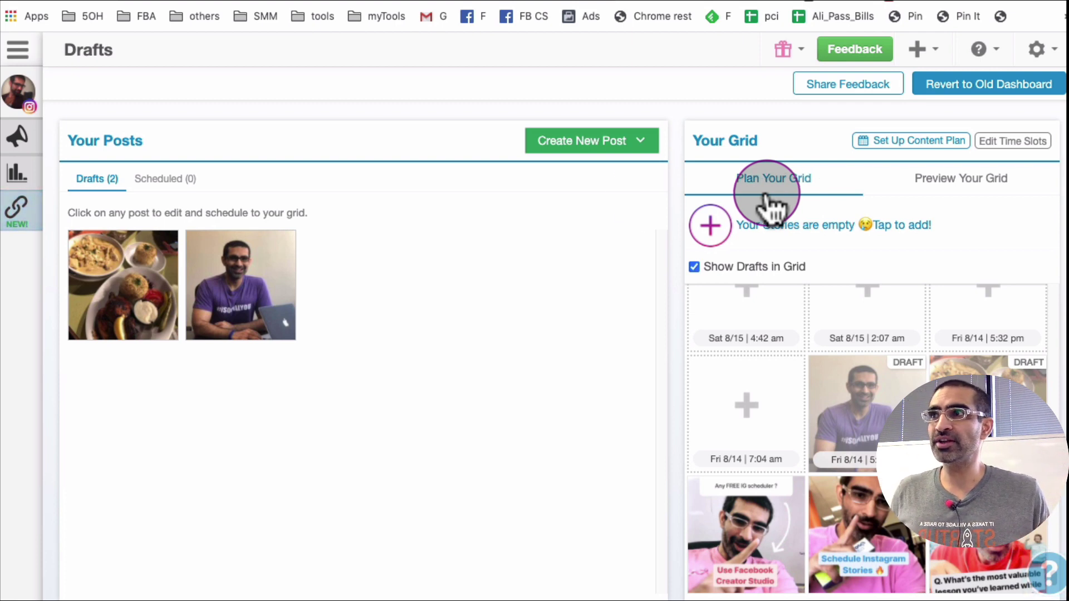
# - View the settings for adding a new Pinterest or Instagram account, and return to the Publisher's Drafts page
pyautogui.click(25, 97)
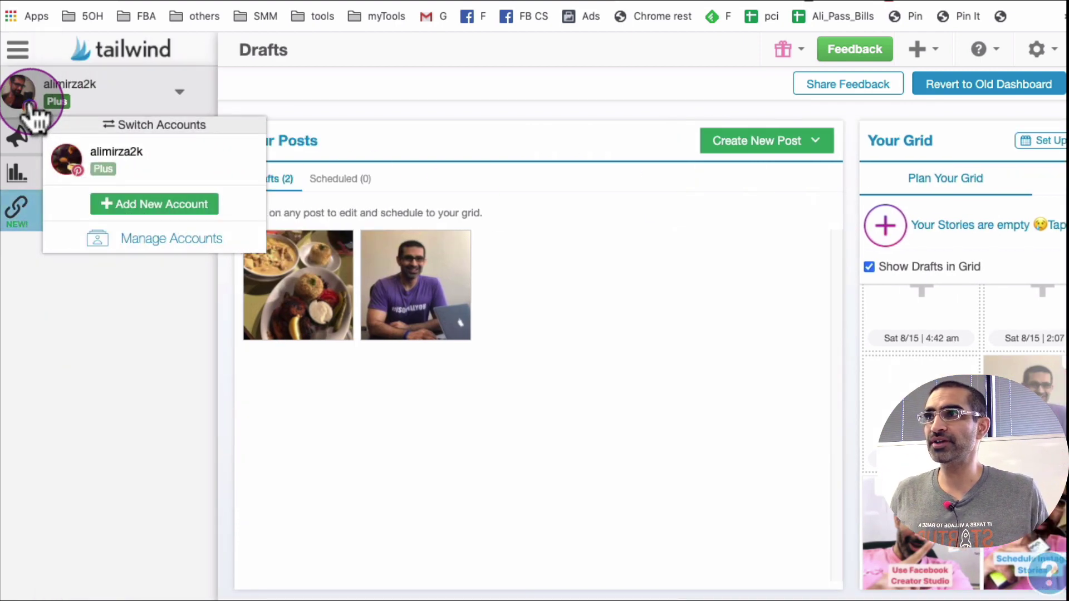
pyautogui.click(130, 204)
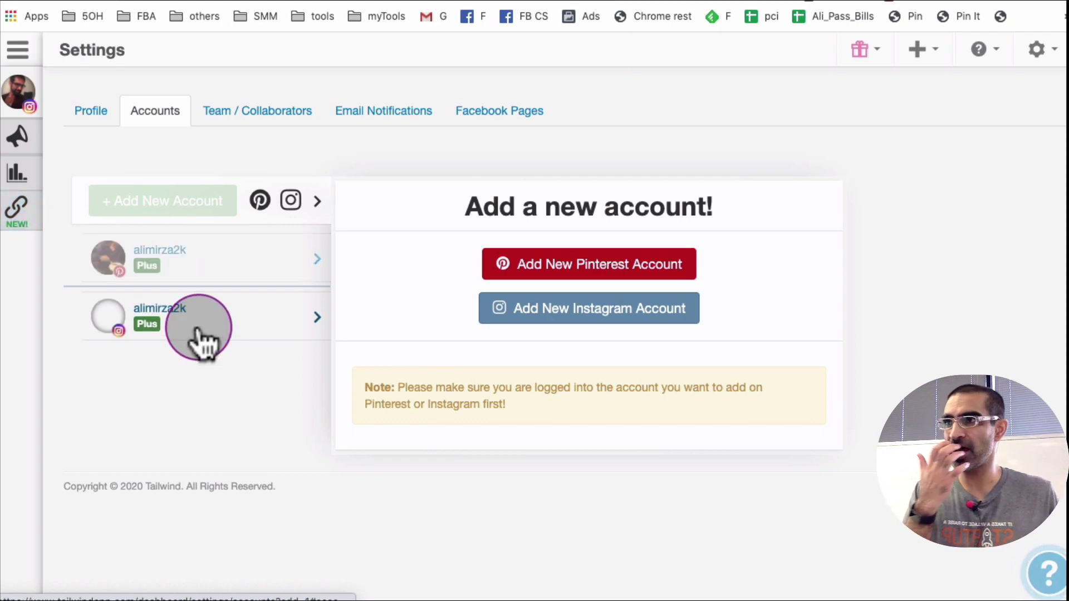
pyautogui.click(22, 100)
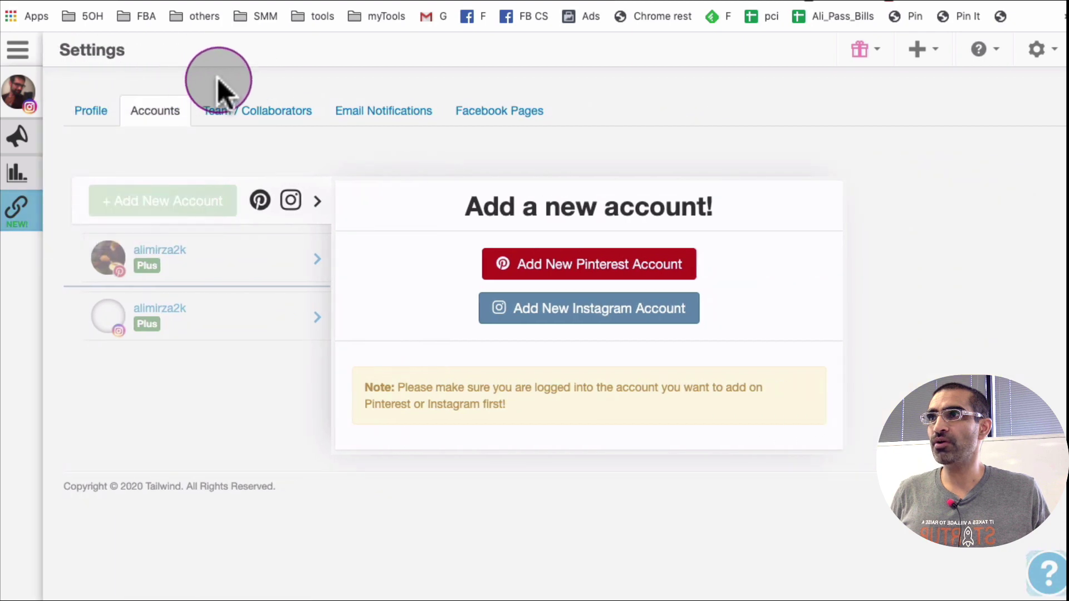
pyautogui.click(25, 137)
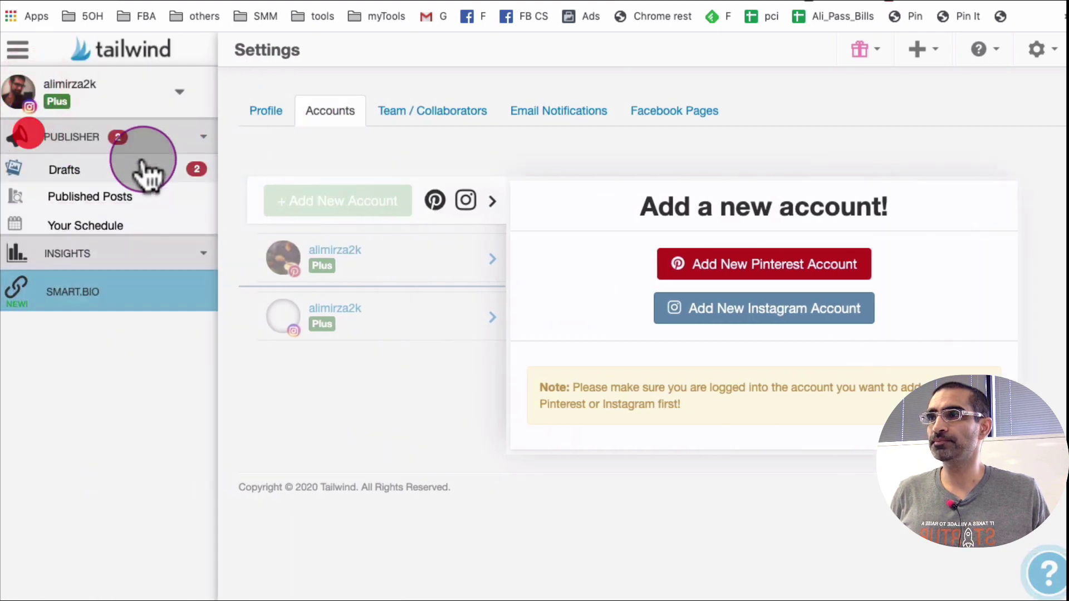
pyautogui.click(66, 90)
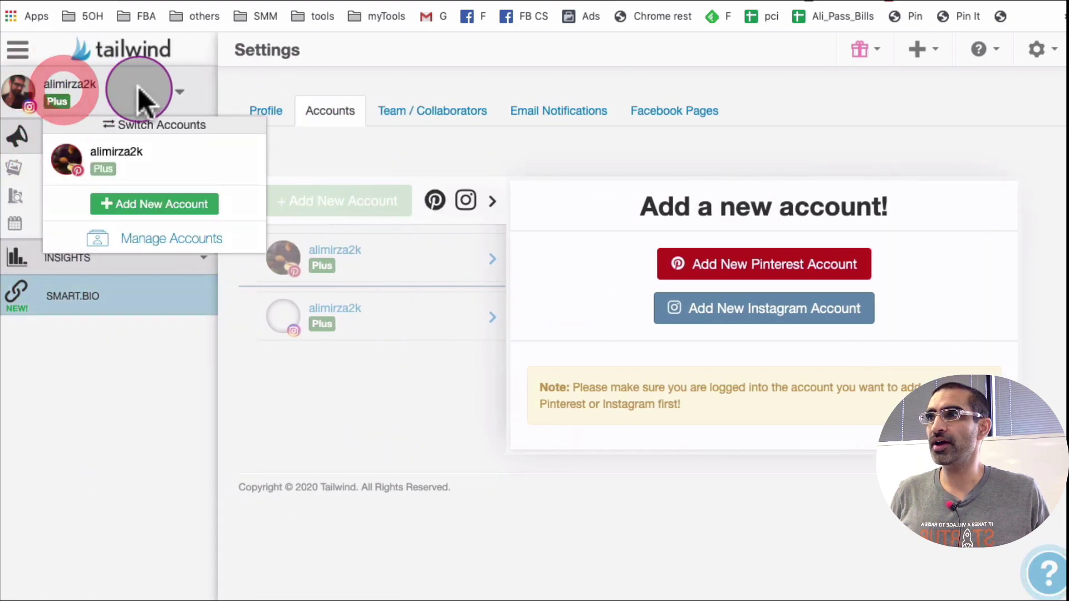
pyautogui.click(16, 49)
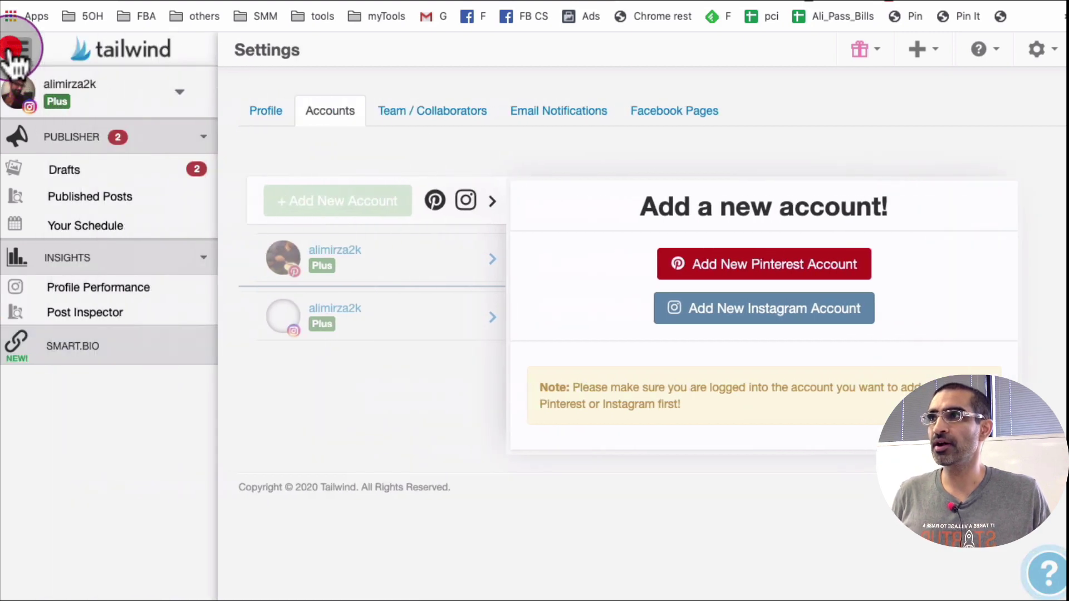
pyautogui.click(29, 169)
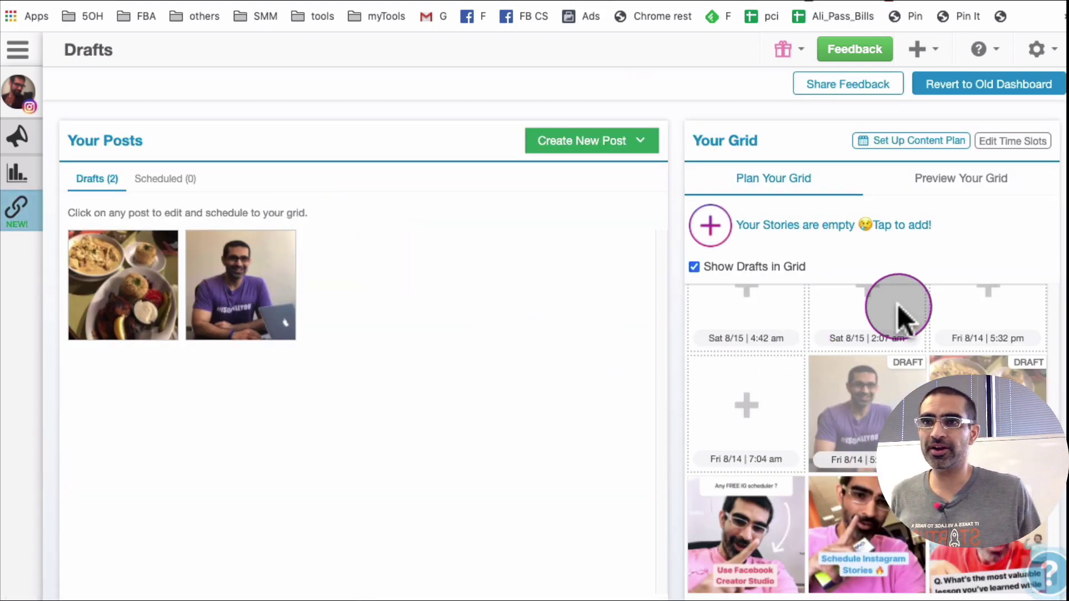
# - Look over the suggested time slots in the posting grid and the list of connected accounts
pyautogui.scroll(-5, 897, 312)
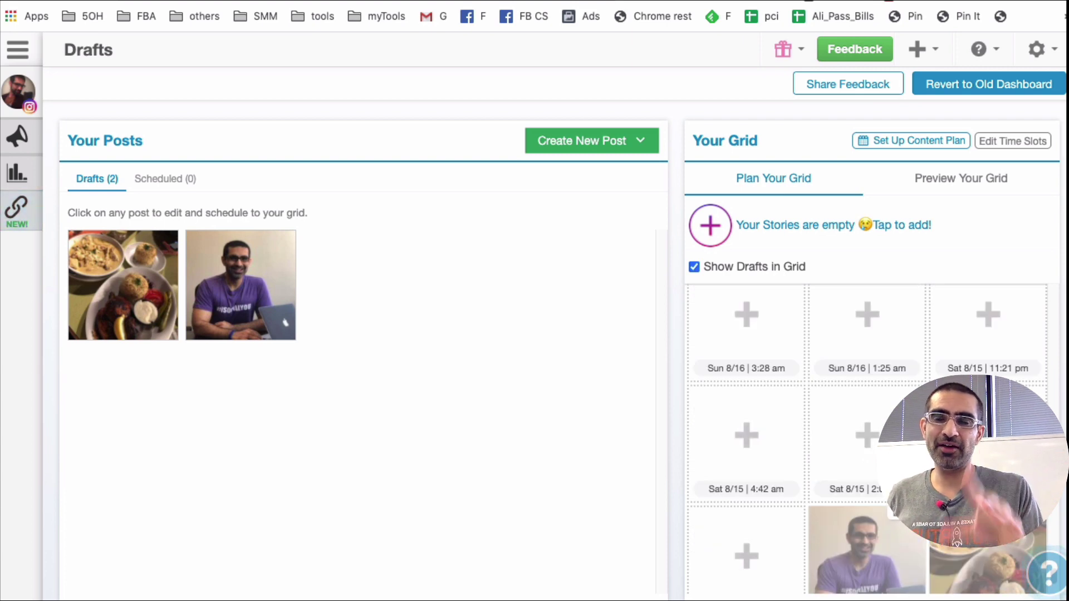
pyautogui.scroll(-2, 784, 504)
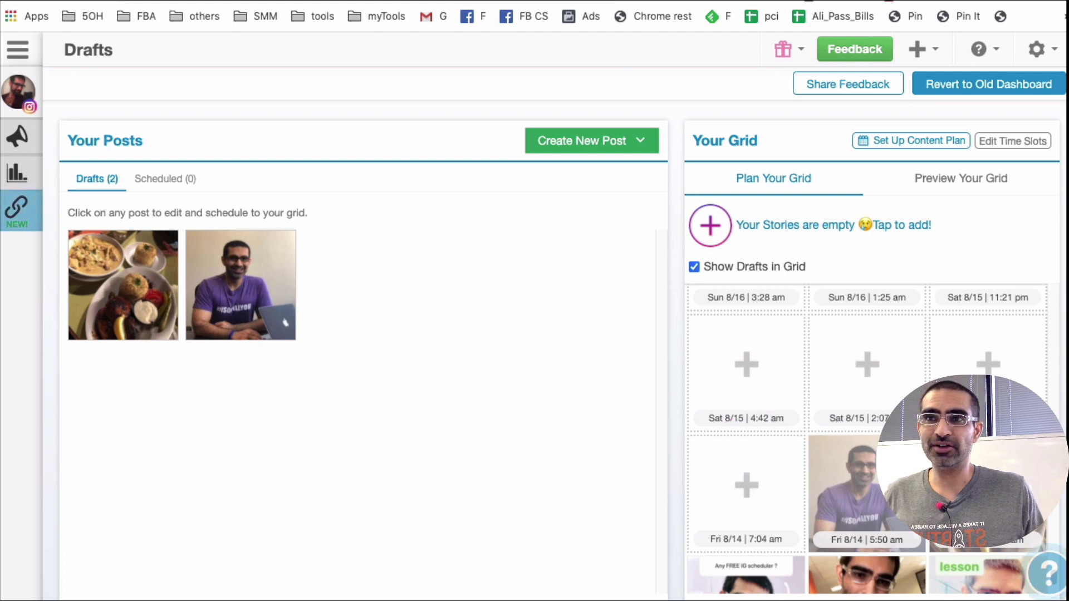
pyautogui.click(758, 468)
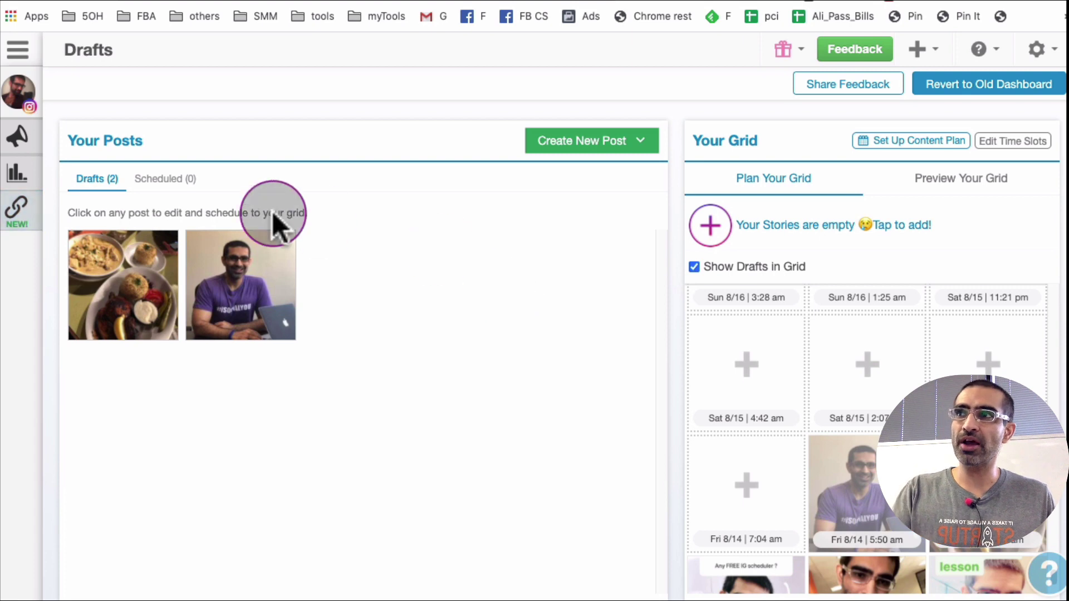
pyautogui.click(42, 110)
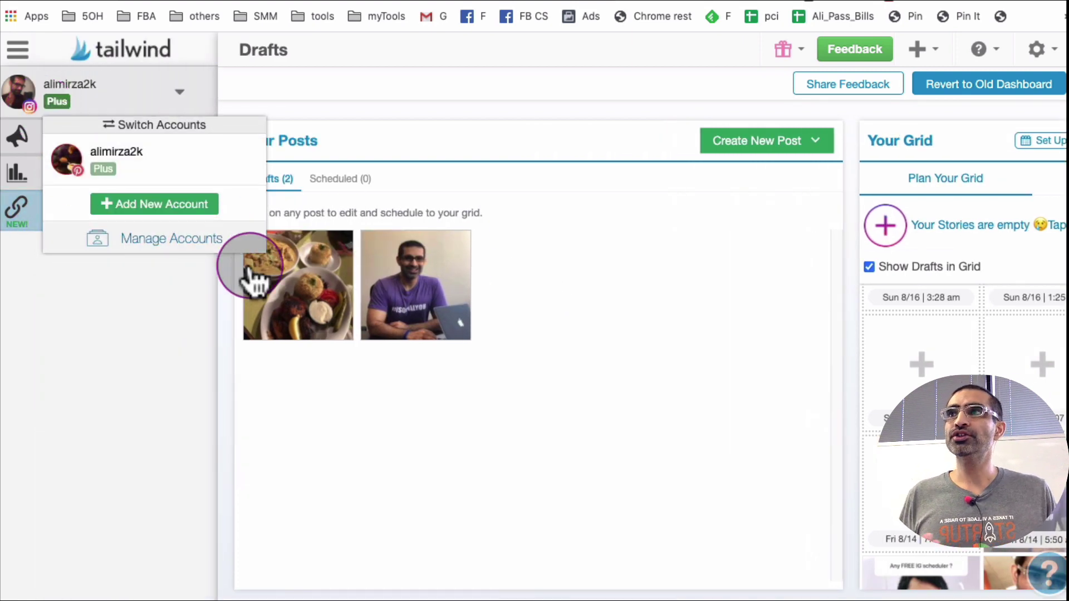
pyautogui.click(475, 378)
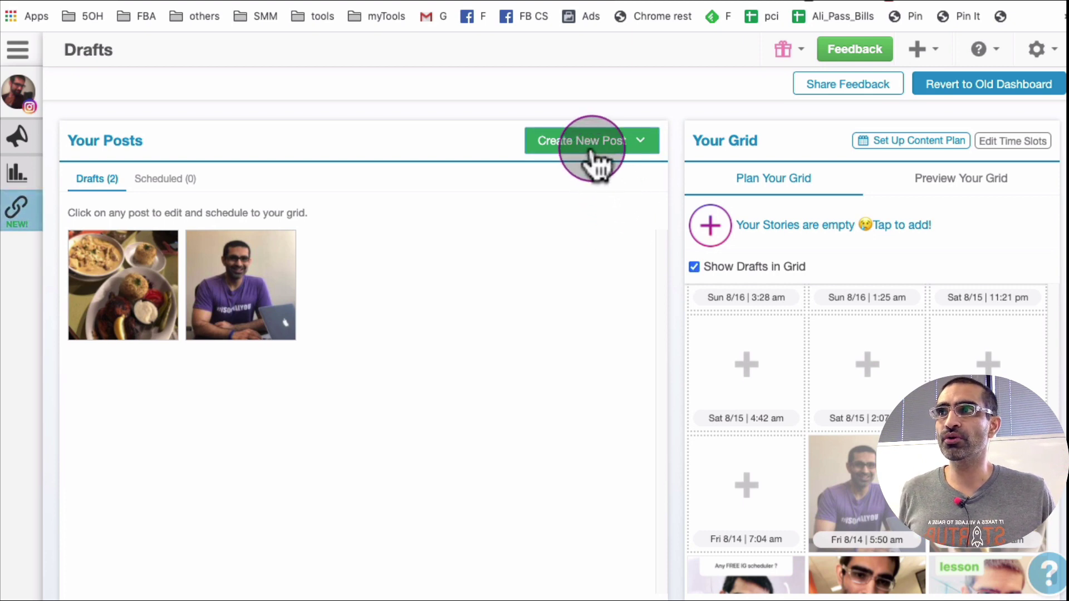
# - Create a new post draft by uploading the image IMG_4362.PNG from the 07 folder
pyautogui.click(617, 137)
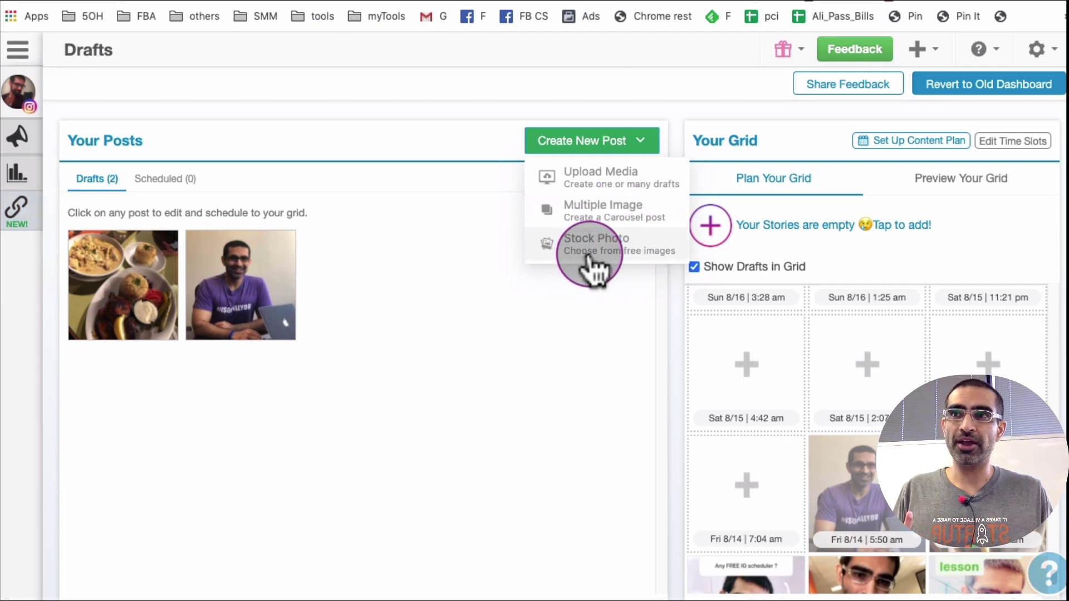
pyautogui.click(592, 176)
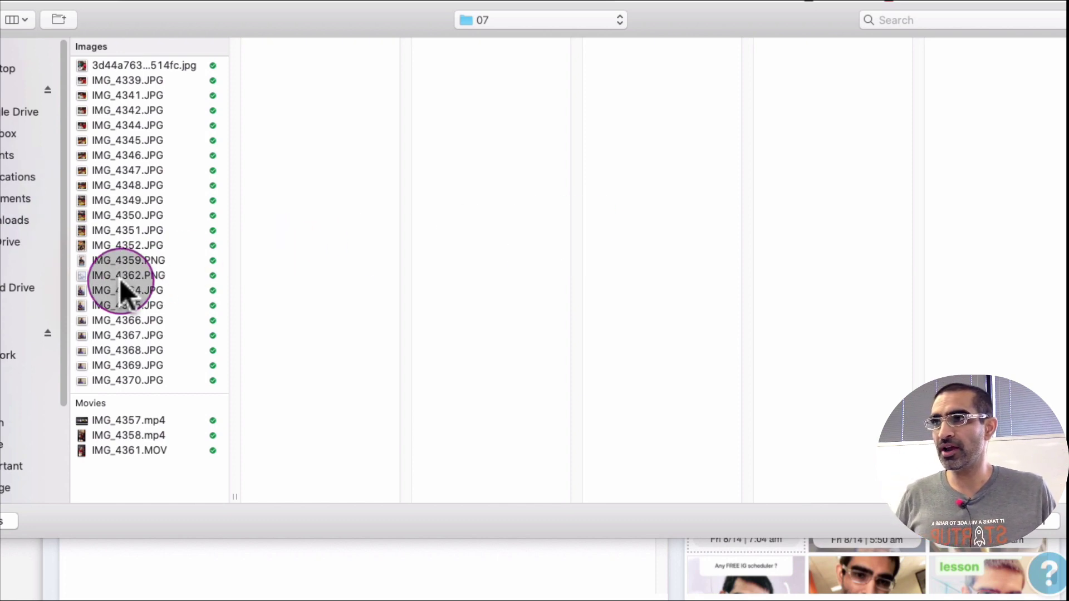
pyautogui.click(119, 276)
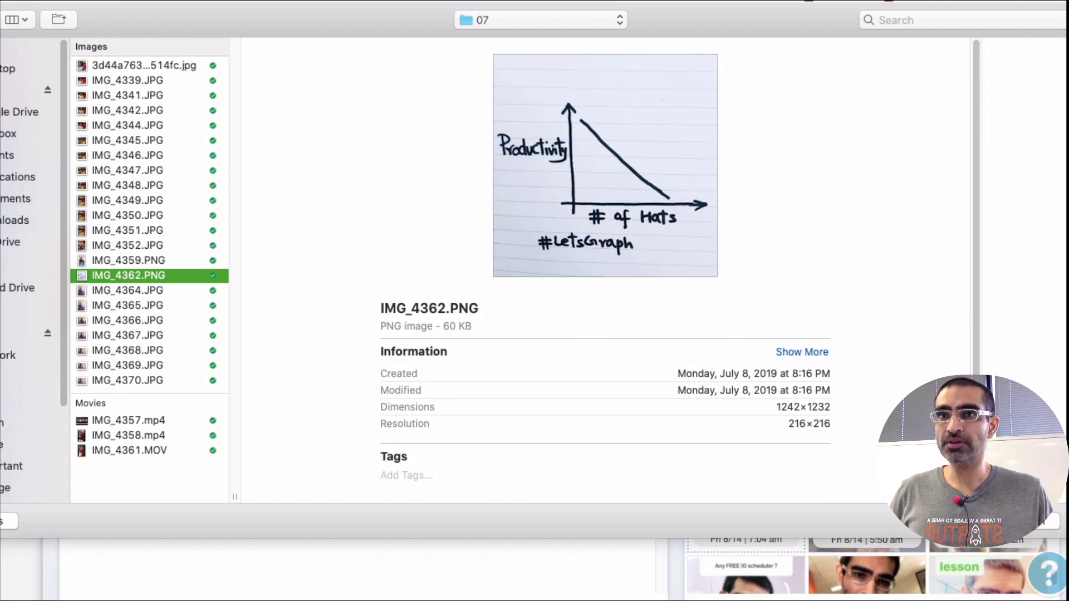
pyautogui.press('Return')
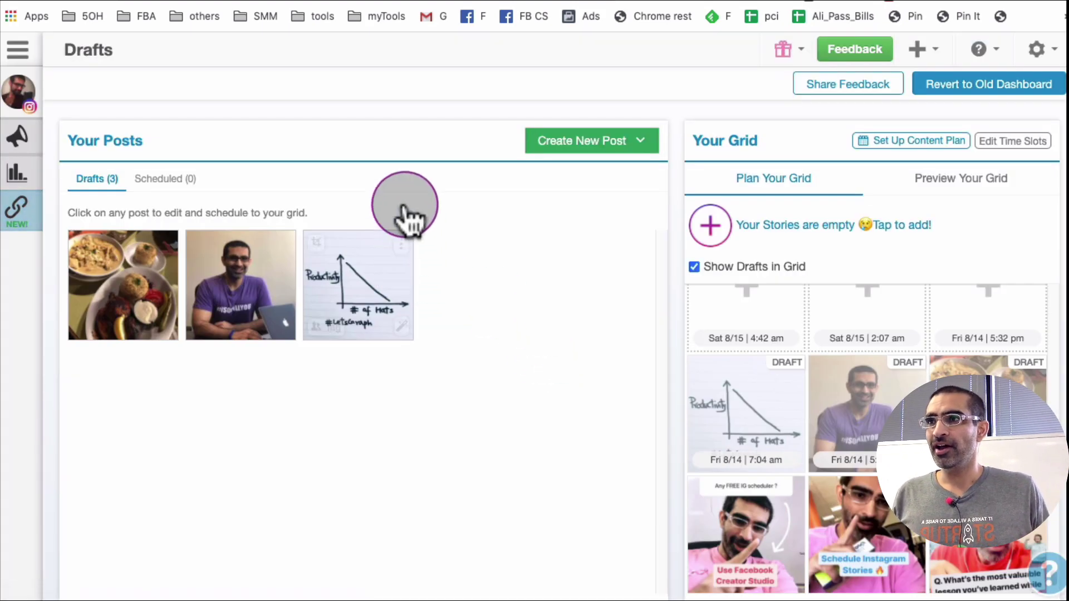
# - Open the newly uploaded Productivity graph draft for editing and locate its slot in the grid
pyautogui.click(356, 281)
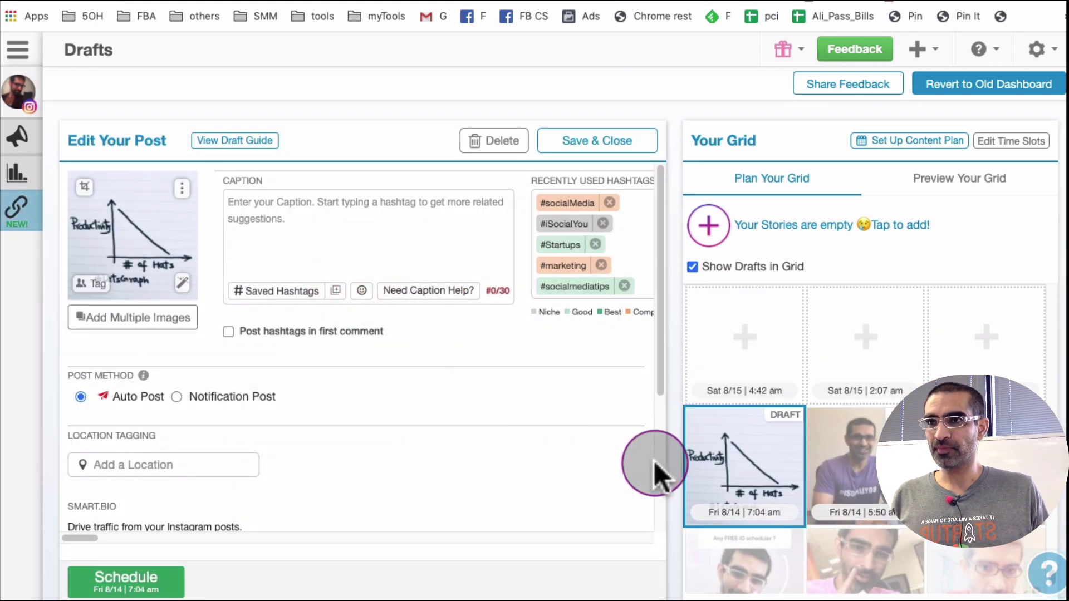
pyautogui.scroll(-2, 823, 466)
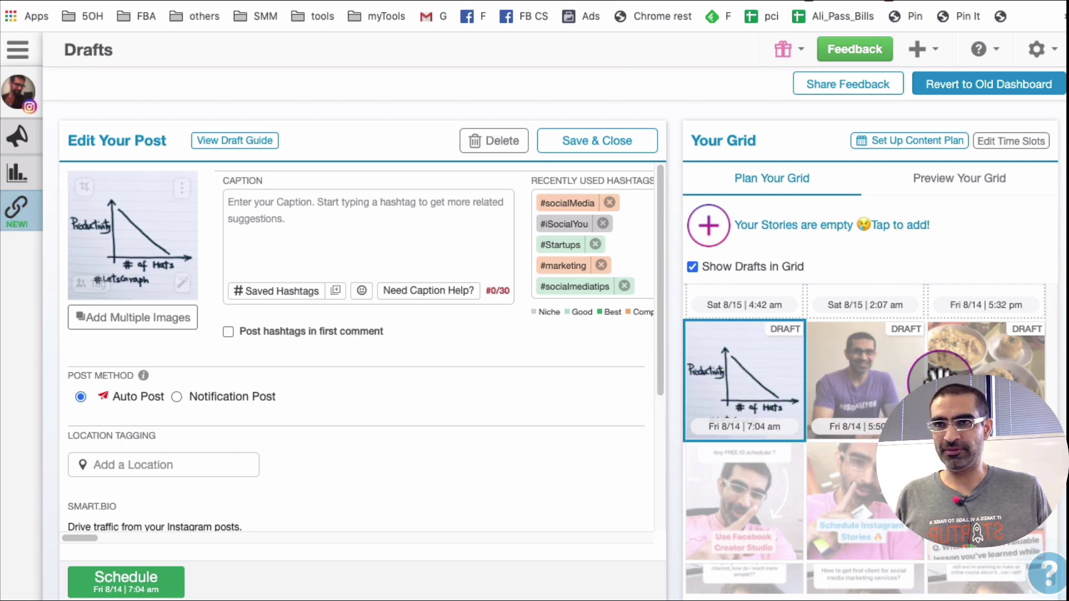
pyautogui.click(718, 382)
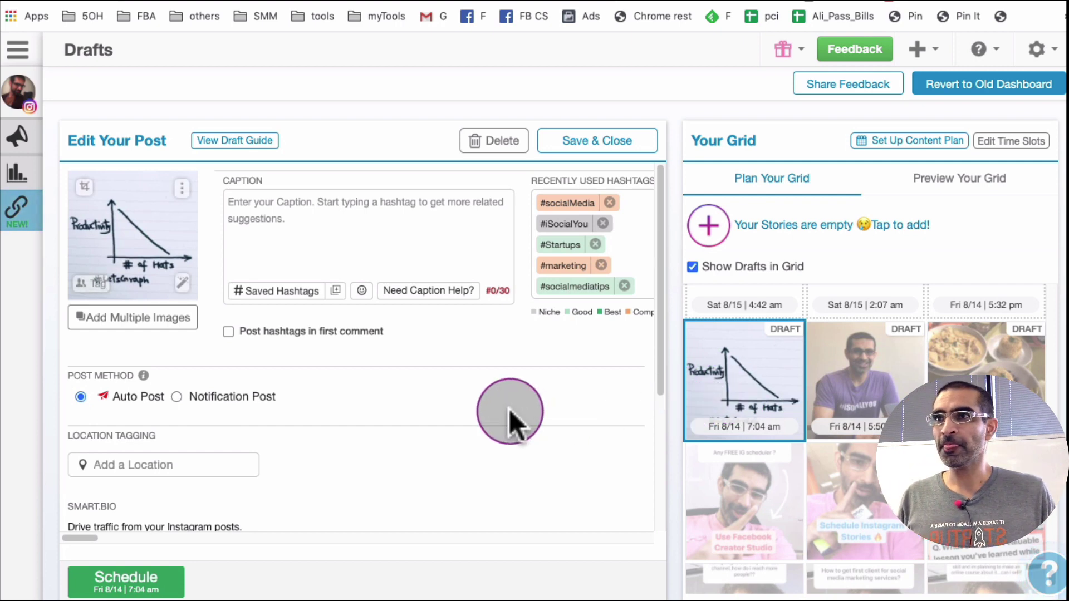
# - Examine the recently used hashtag suggestions for the post, including the post count for #marketing
pyautogui.moveTo(656, 384); pyautogui.dragTo(656, 365)
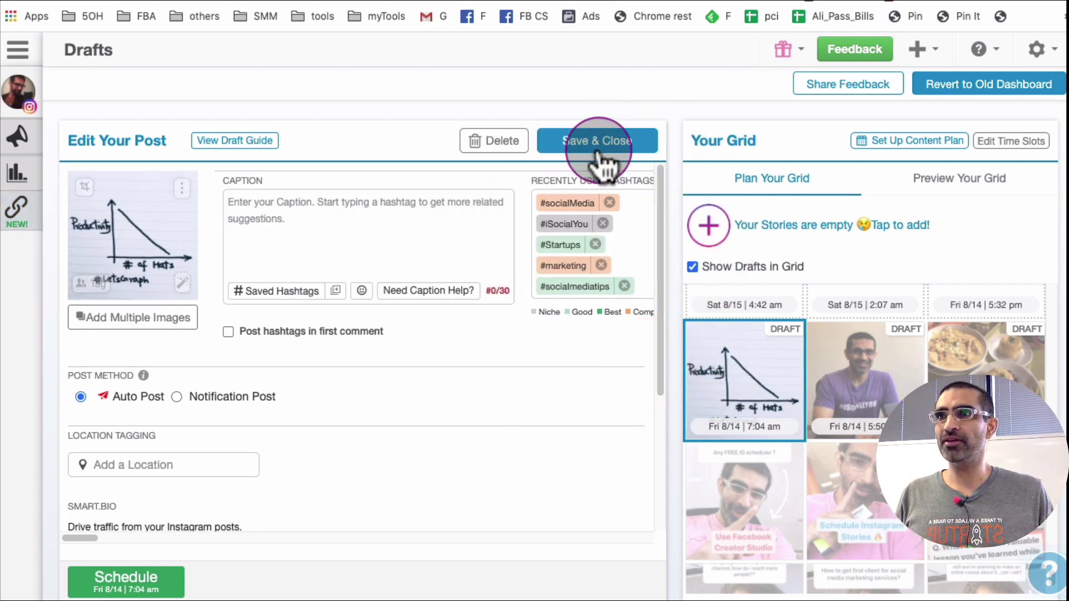
pyautogui.click(644, 200)
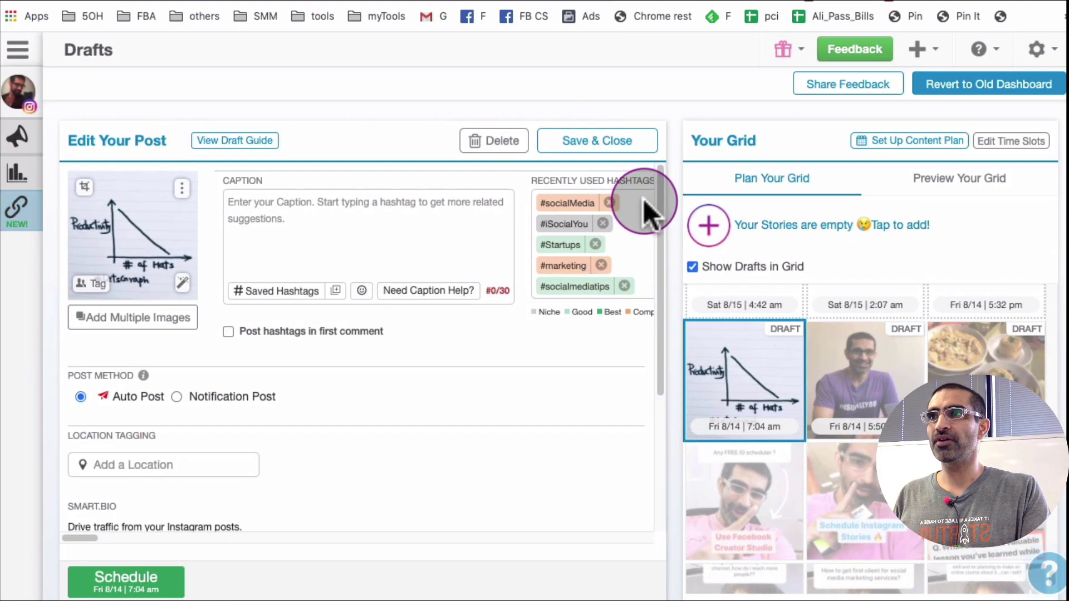
pyautogui.scroll(2, 643, 199)
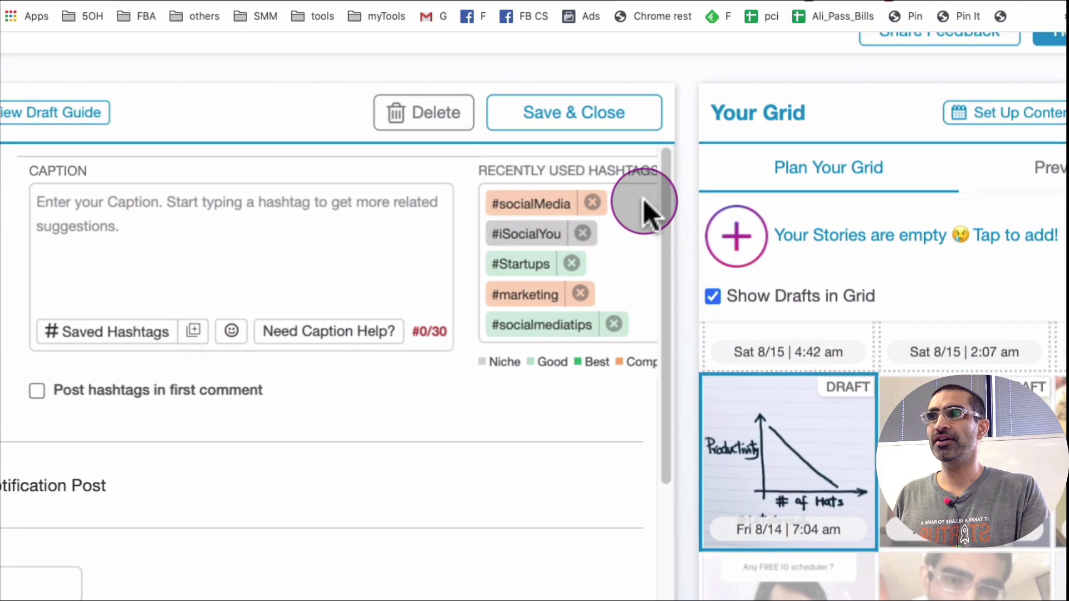
pyautogui.scroll(-3, 643, 199)
pyautogui.scroll(4, 643, 199)
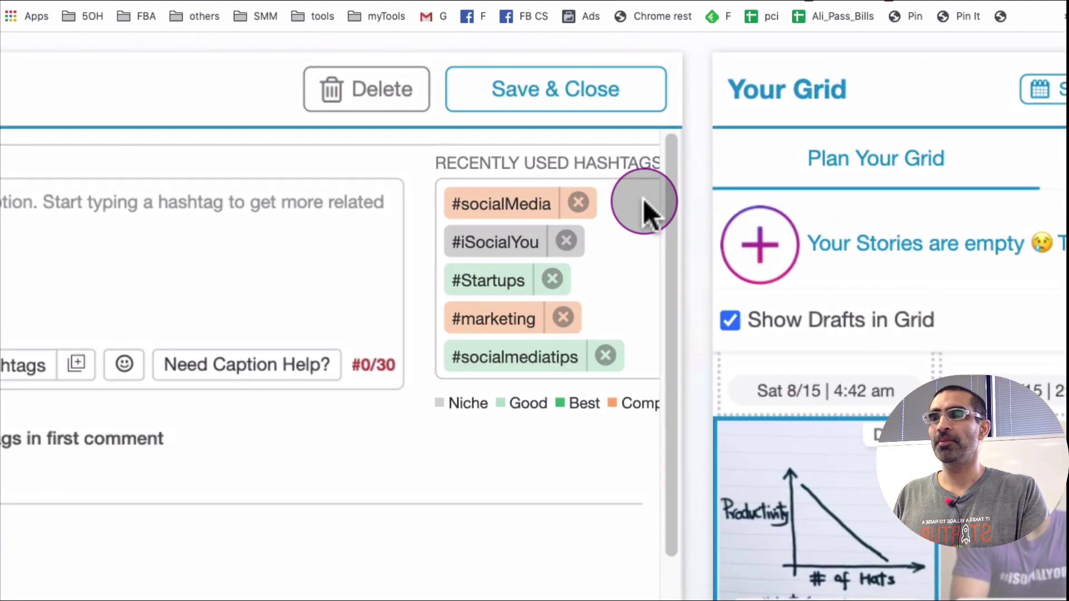
pyautogui.click(382, 140)
pyautogui.moveTo(553, 256)
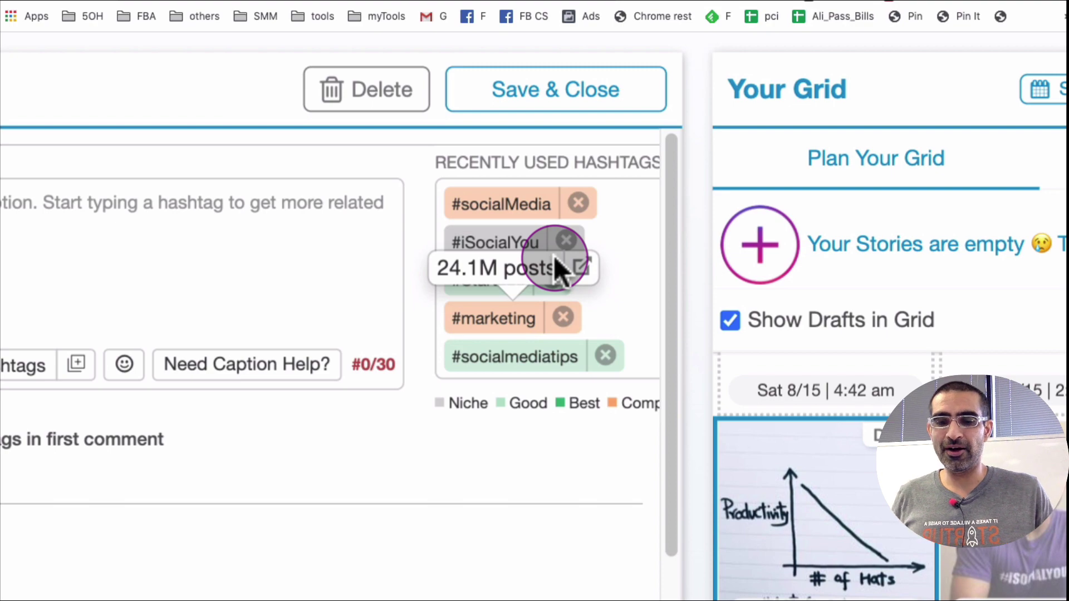
pyautogui.scroll(-3, 554, 256)
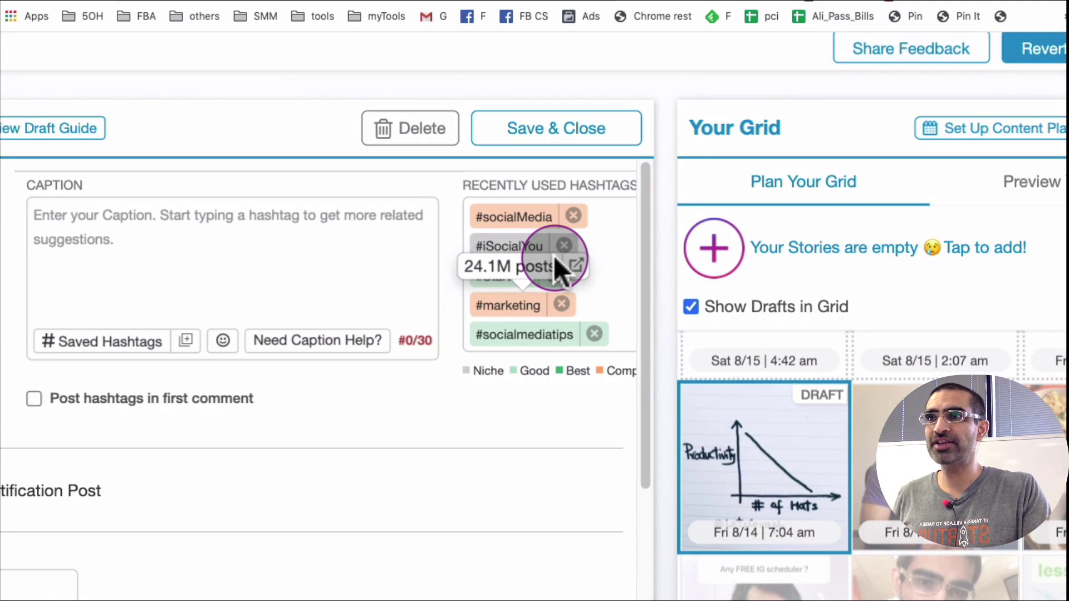
# - Open the Instagram page for the #socialmediatips hashtag and browse its top posts
pyautogui.scroll(2, 553, 255)
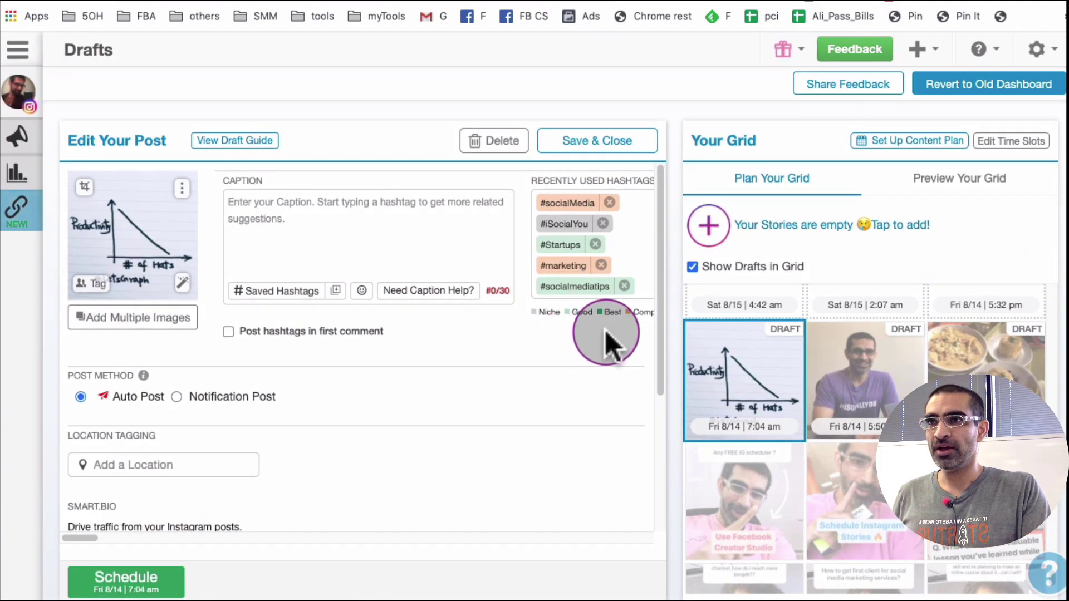
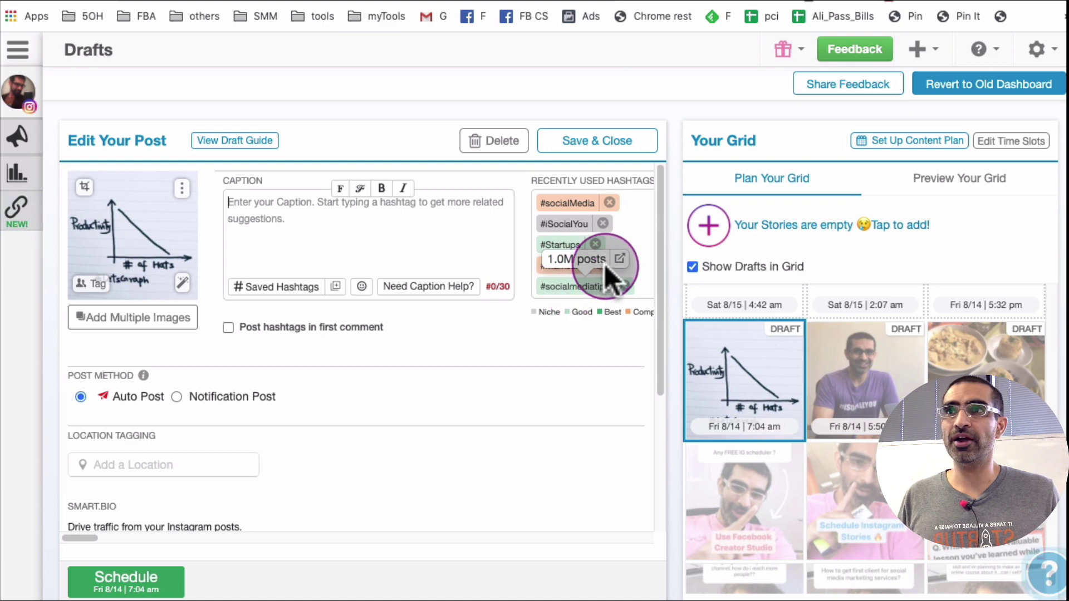
pyautogui.click(618, 259)
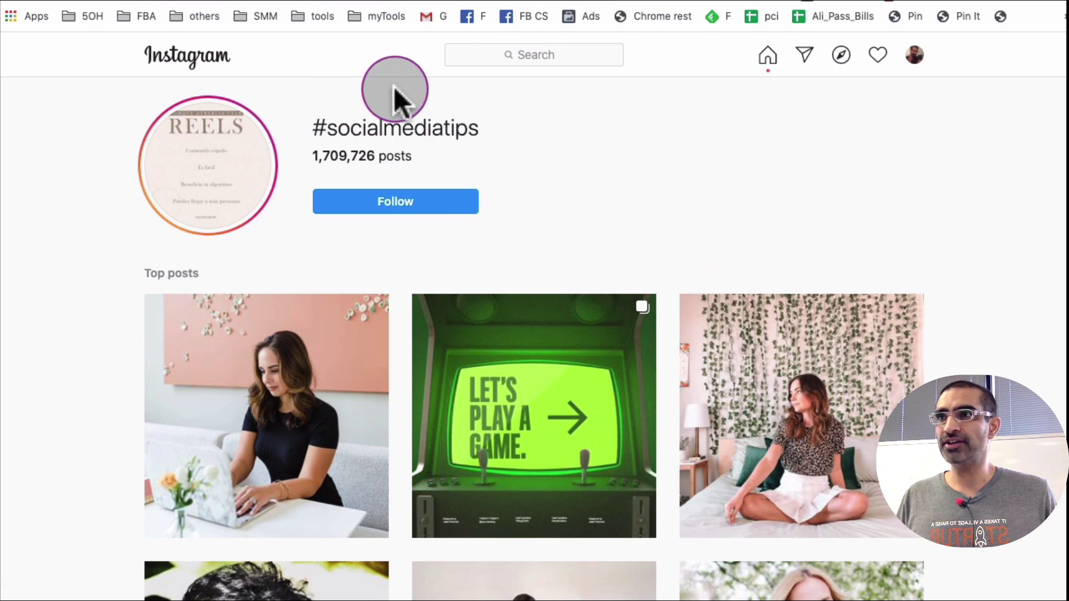
pyautogui.scroll(-10, 487, 175)
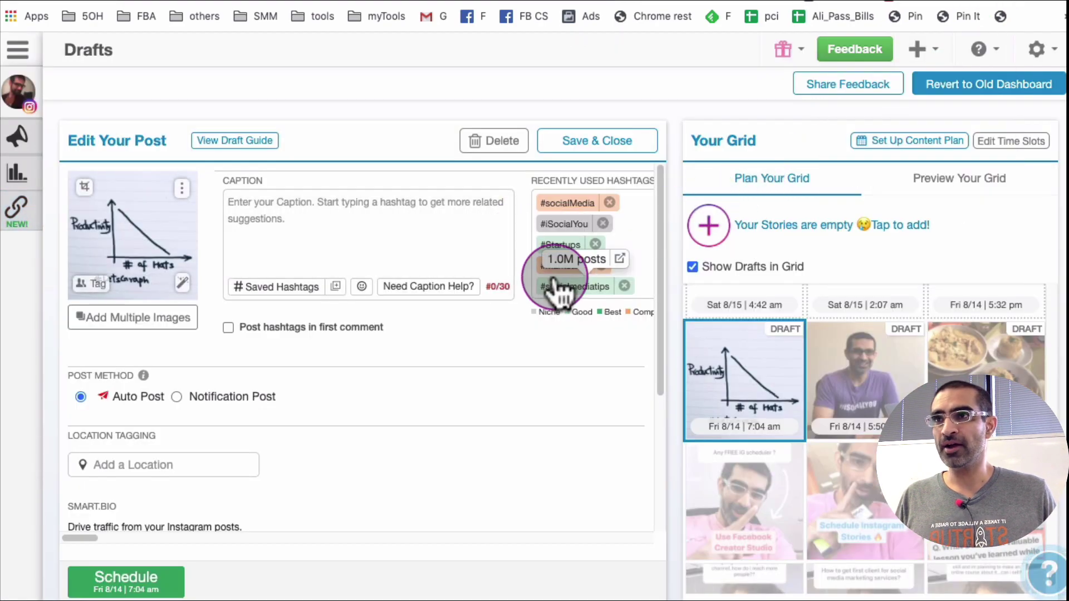
# - Add the recently used hashtag #socialmediatips to the caption and put three lines with a single dot each above it
pyautogui.click(565, 290)
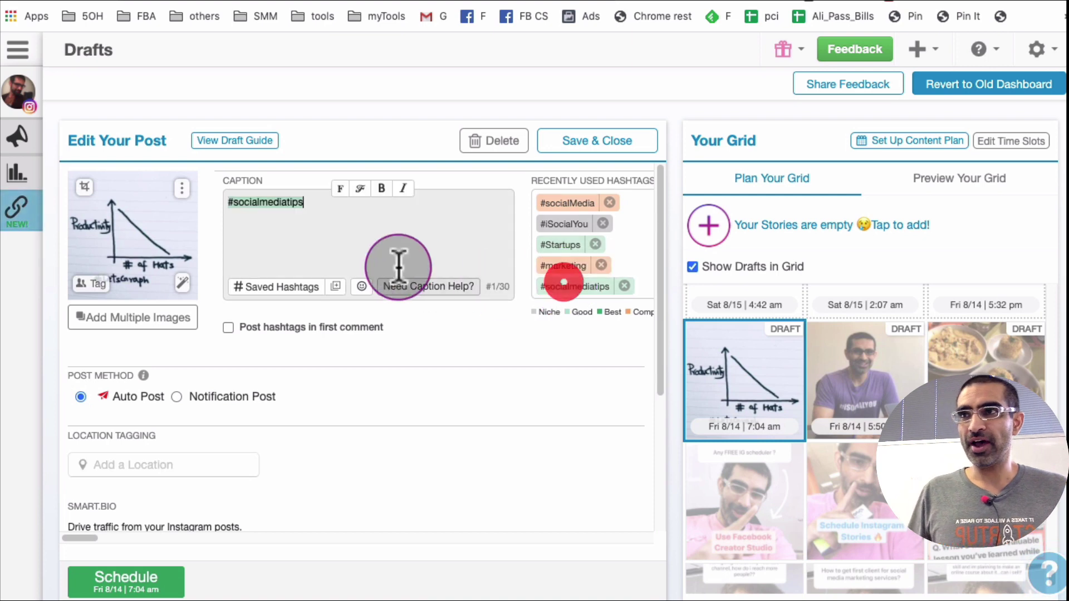
pyautogui.click(227, 206)
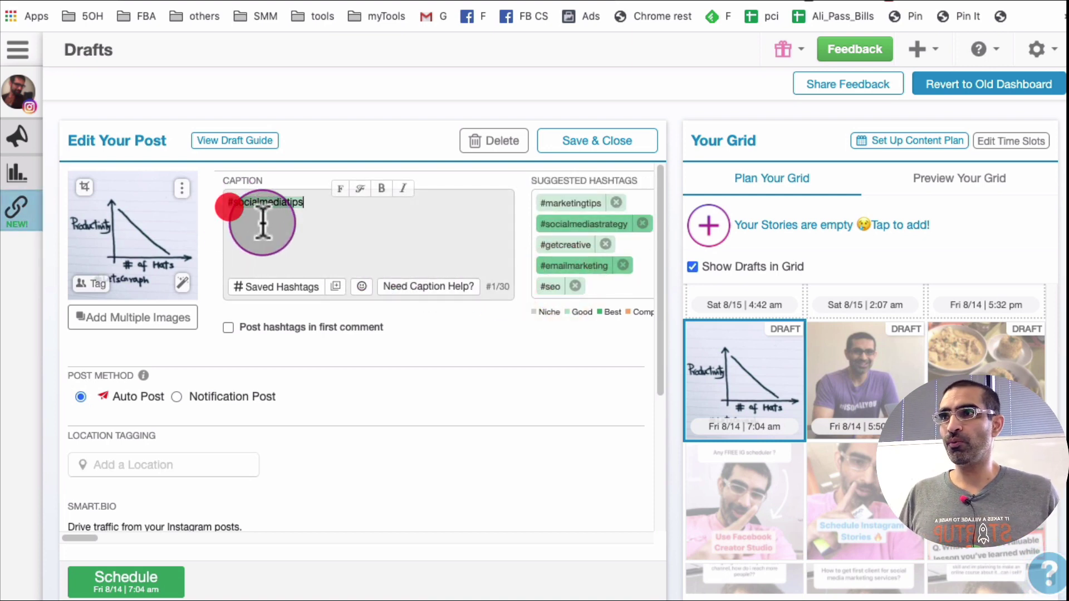
pyautogui.click(228, 206)
pyautogui.press('Return')
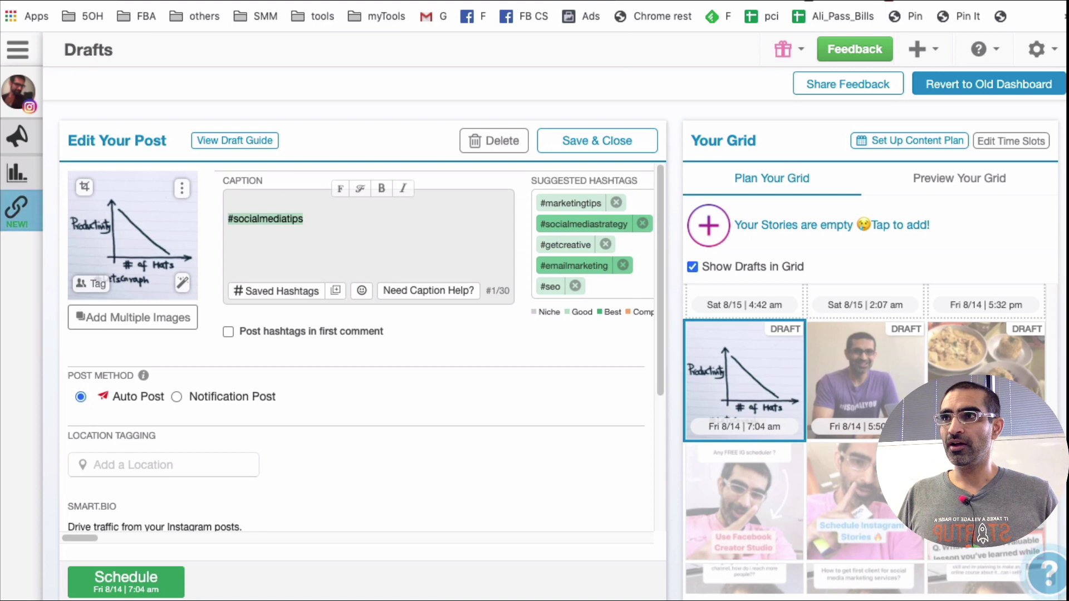
pyautogui.write('.')
pyautogui.press('Return')
pyautogui.write('.')
pyautogui.press('Return')
pyautogui.write('.')
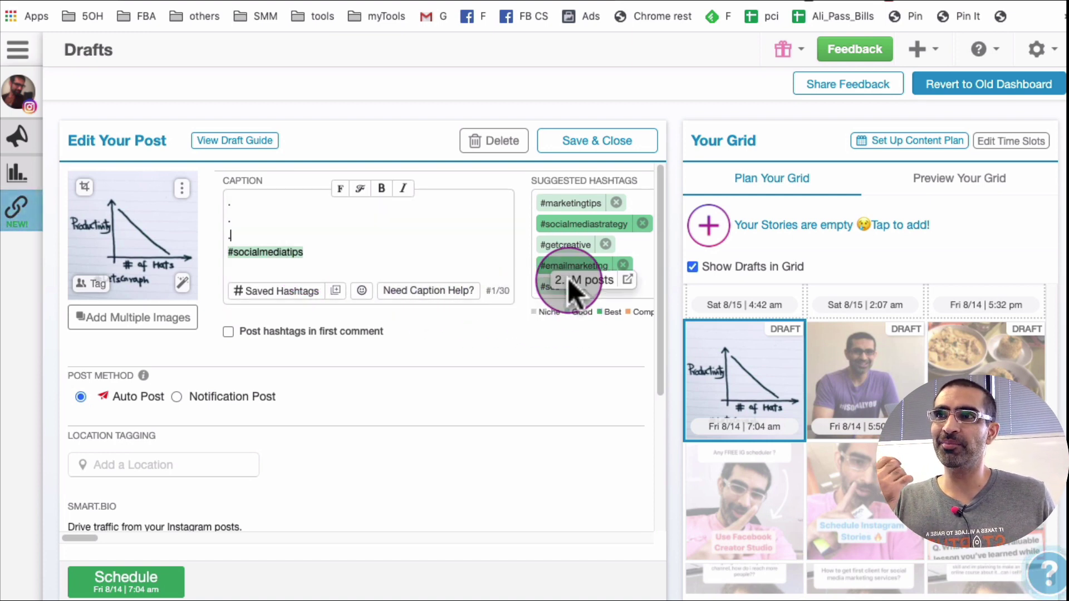
# - Compare the post counts of the suggested hashtags and add #socialmediastrategy and #socialmarketing to the caption
pyautogui.moveTo(589, 219)
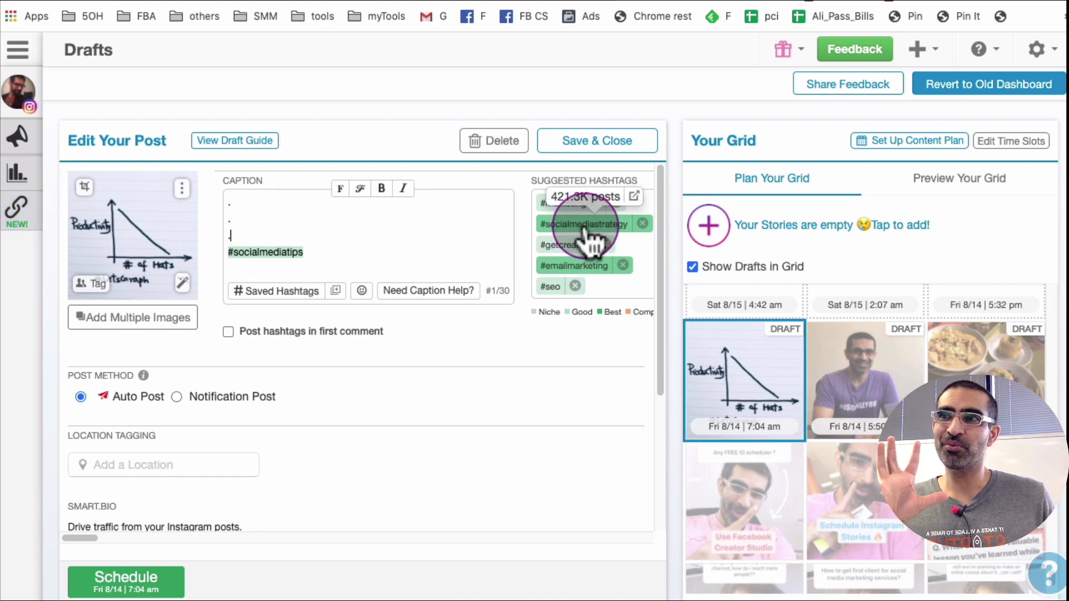
pyautogui.moveTo(607, 268)
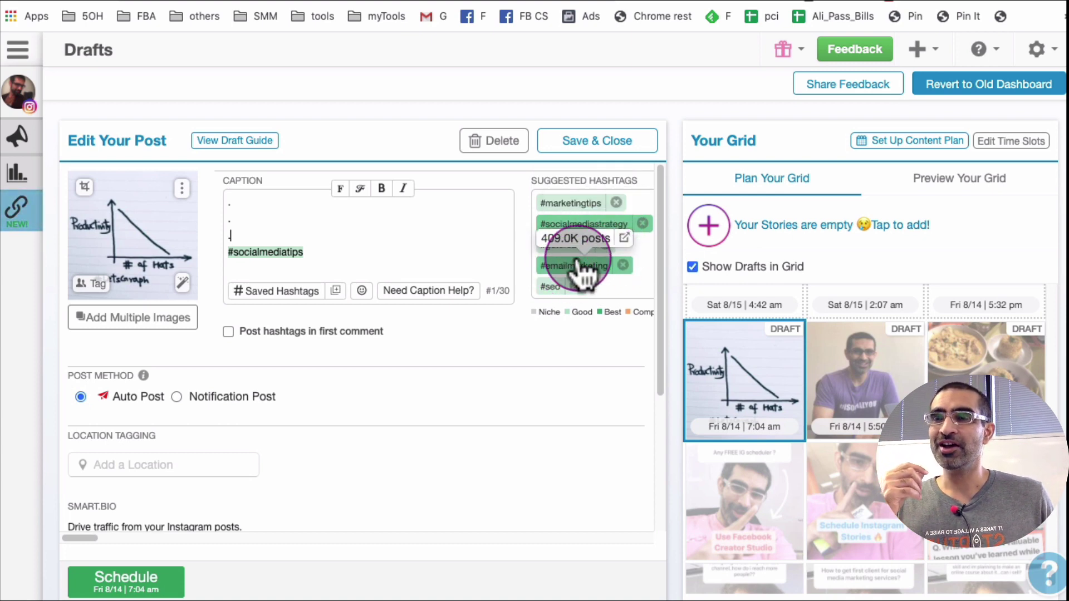
pyautogui.click(602, 226)
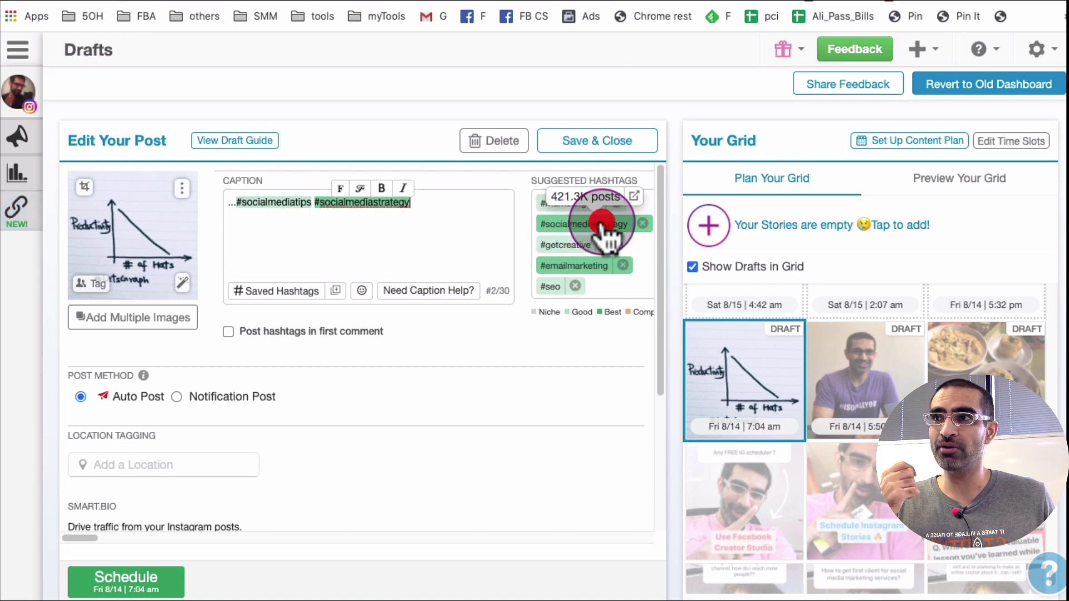
pyautogui.scroll(-1, 607, 225)
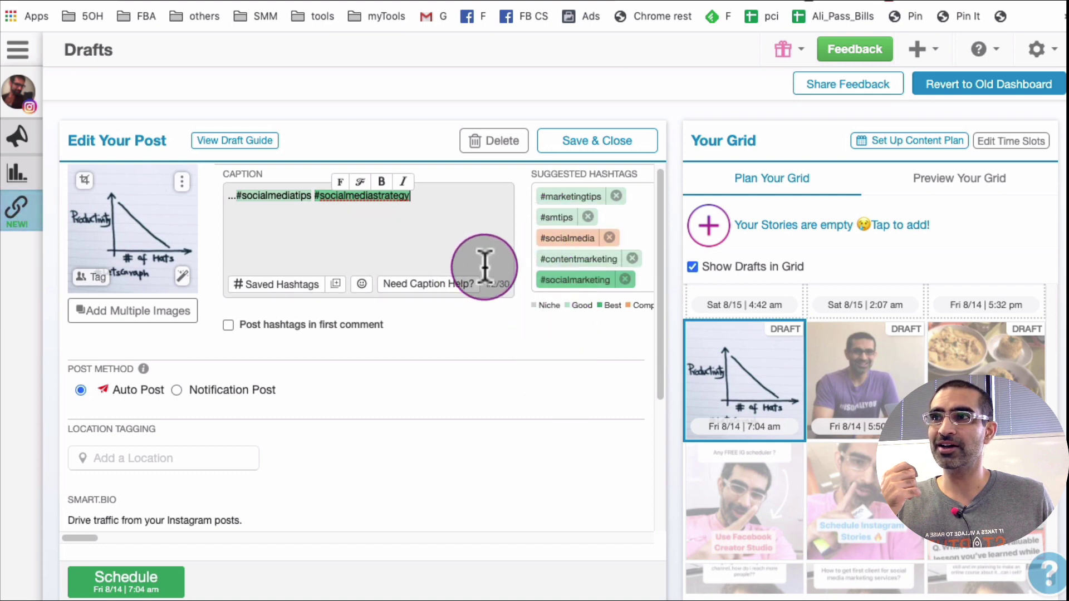
pyautogui.scroll(1, 557, 295)
pyautogui.click(568, 287)
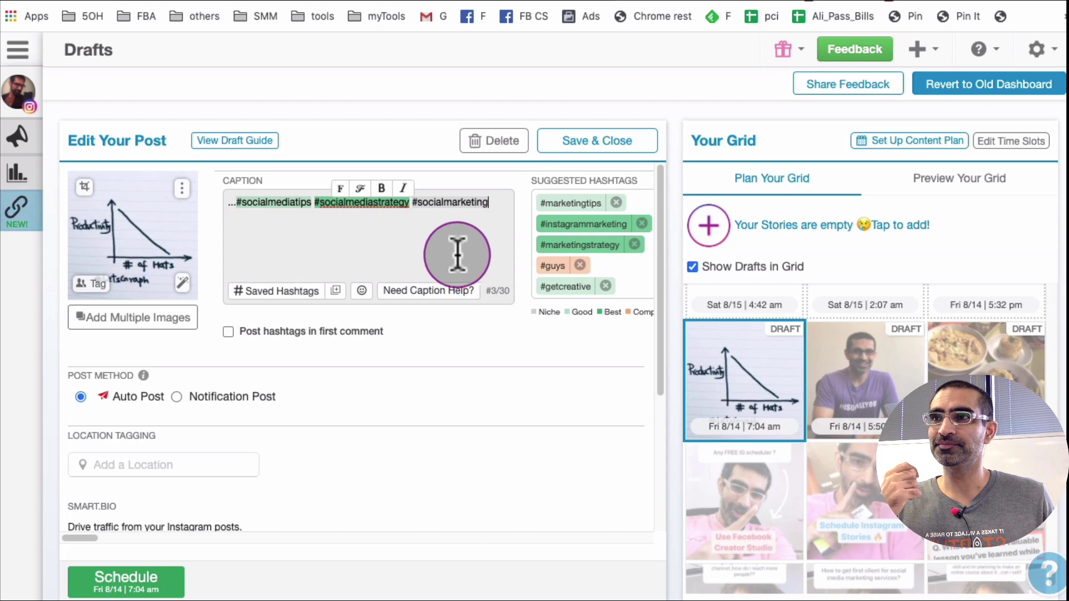
pyautogui.click(487, 203)
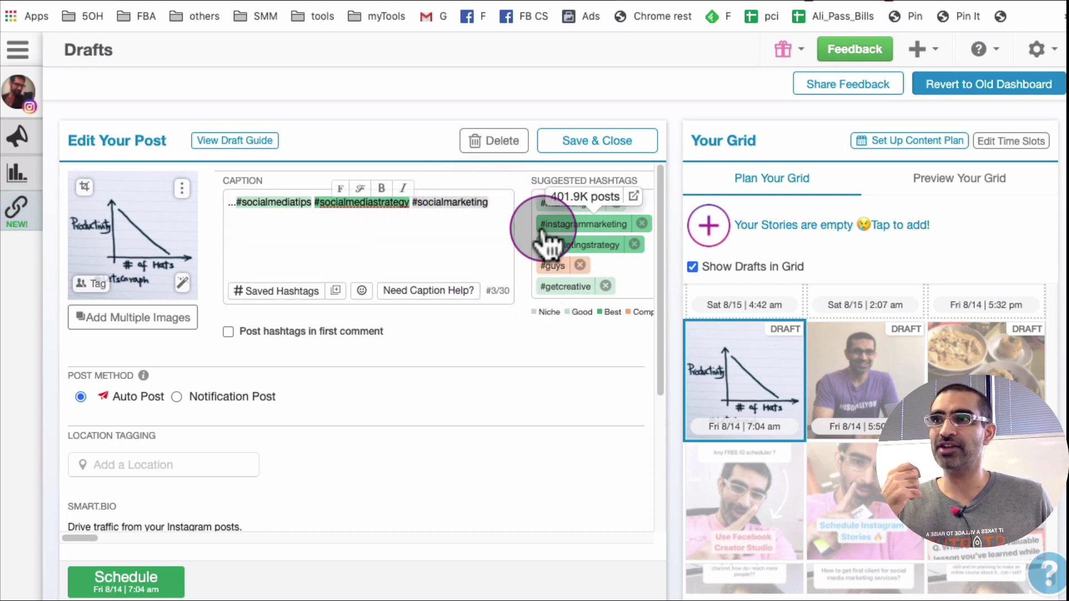
# - Add the suggested hashtags #marketingstrategy, #instagrammarketing and #emailmarketing to the caption
pyautogui.click(597, 246)
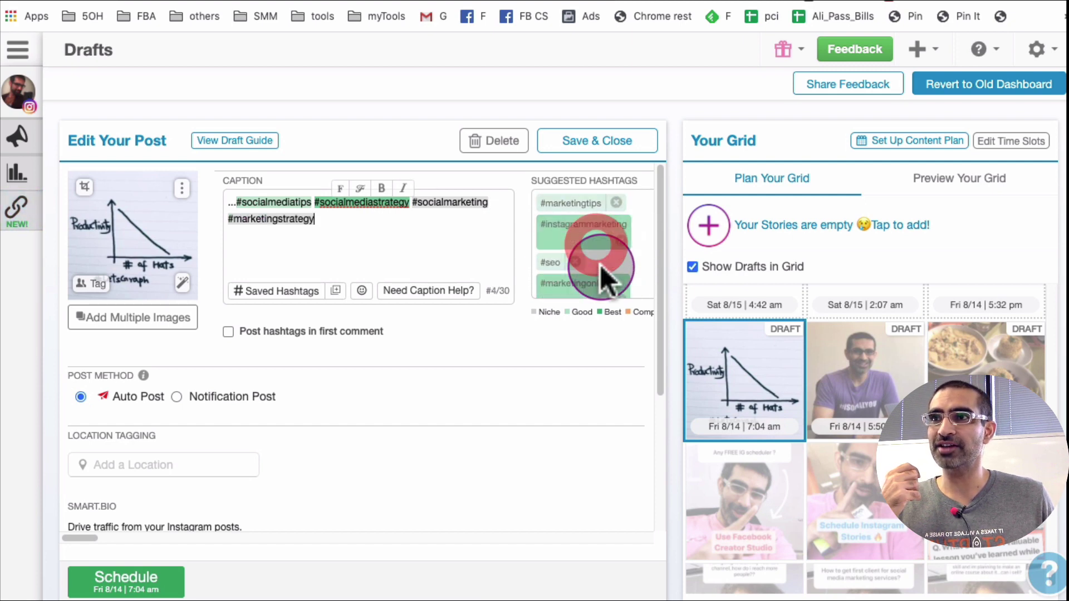
pyautogui.click(612, 224)
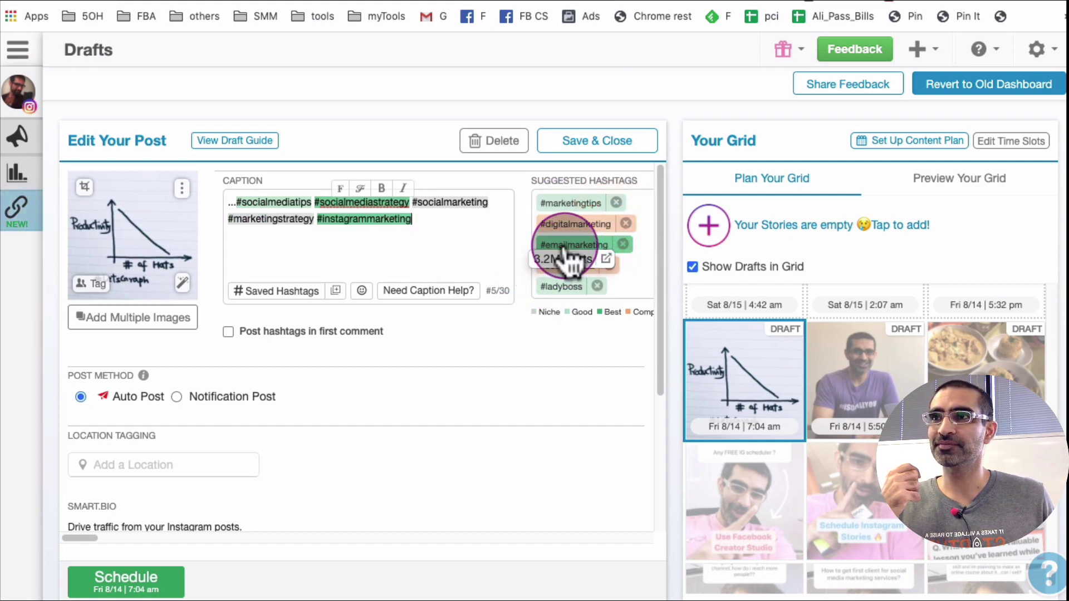
pyautogui.click(570, 243)
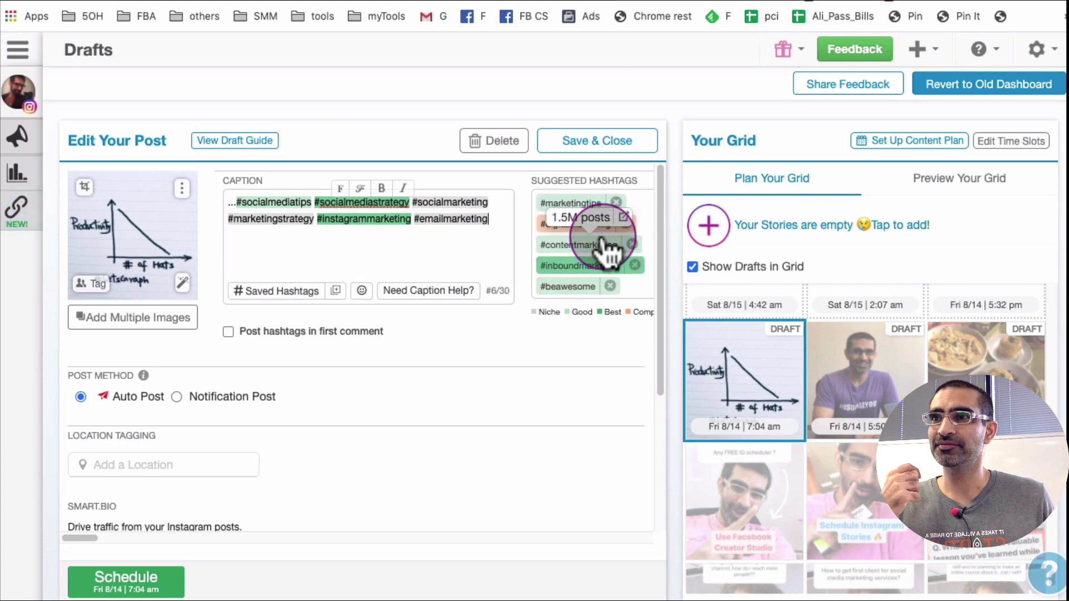
pyautogui.scroll(-1, 484, 246)
pyautogui.scroll(1, 485, 245)
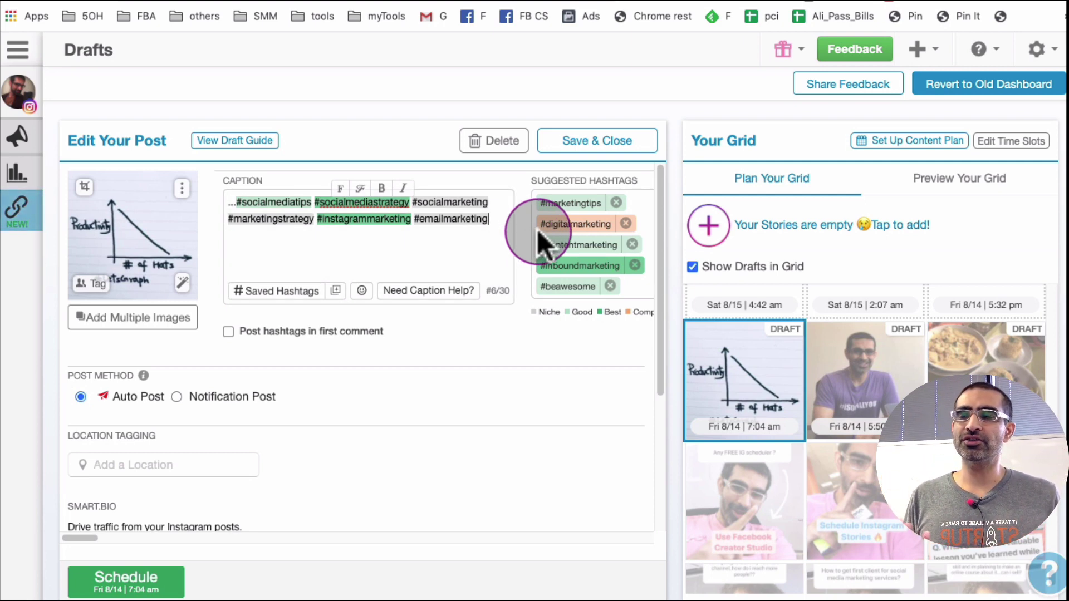
# - Clear all dots and hashtags from the caption
pyautogui.moveTo(547, 243)
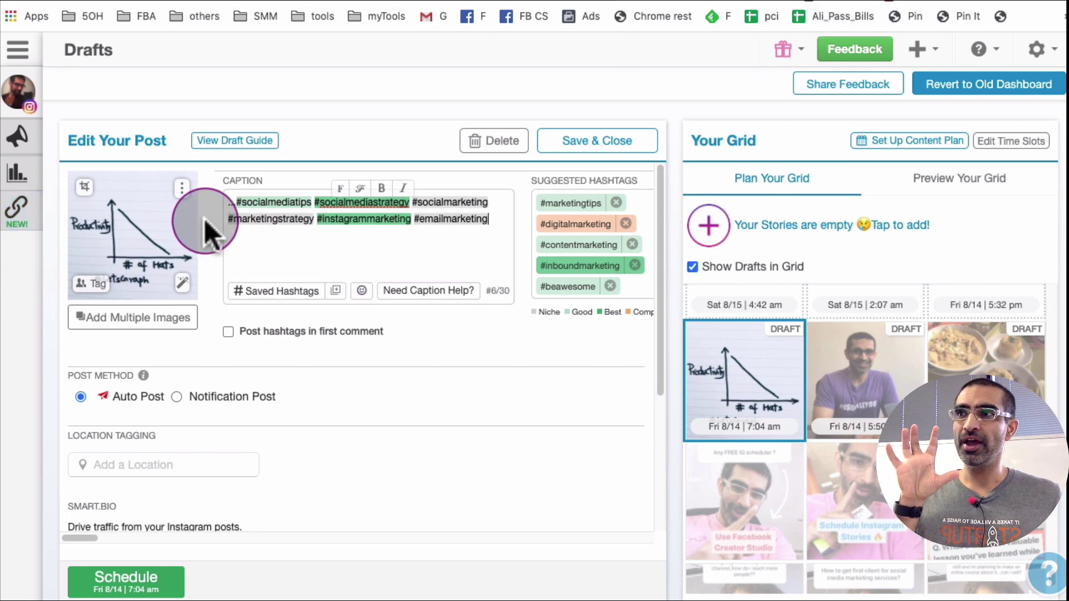
pyautogui.hotkey('ctrl', 'a')
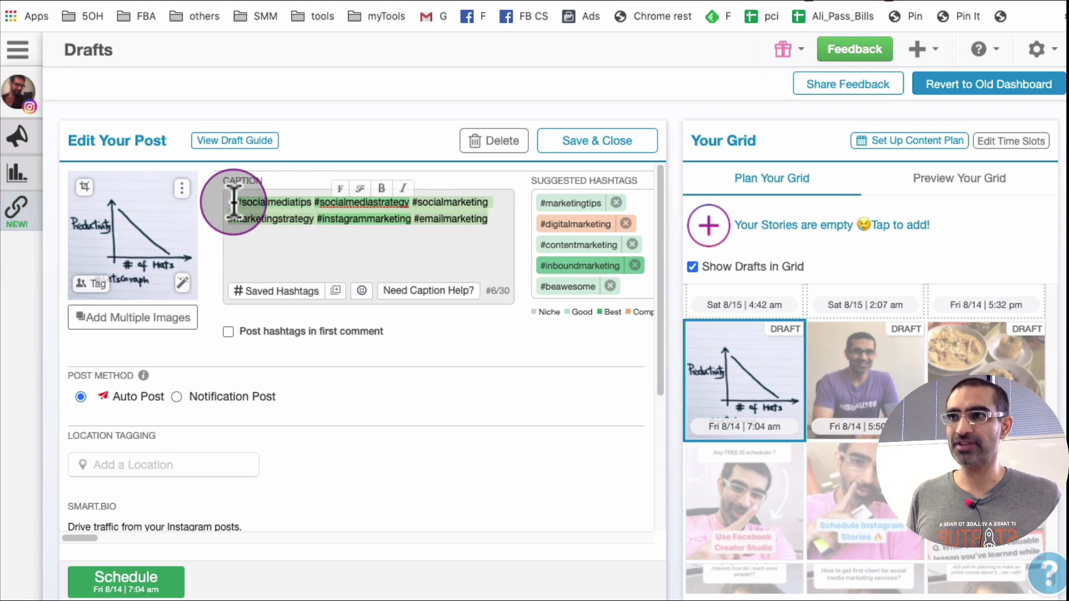
pyautogui.press('BackSpace')
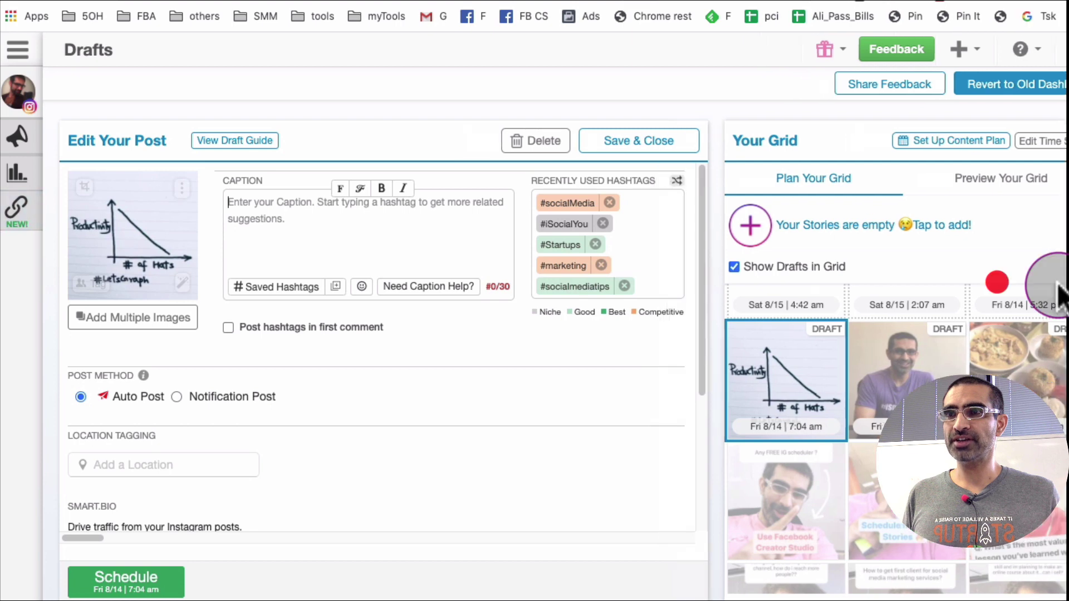
# - Load a different set of recently used hashtag suggestions and add #businesstip to the caption
pyautogui.click(803, 281)
pyautogui.click(671, 172)
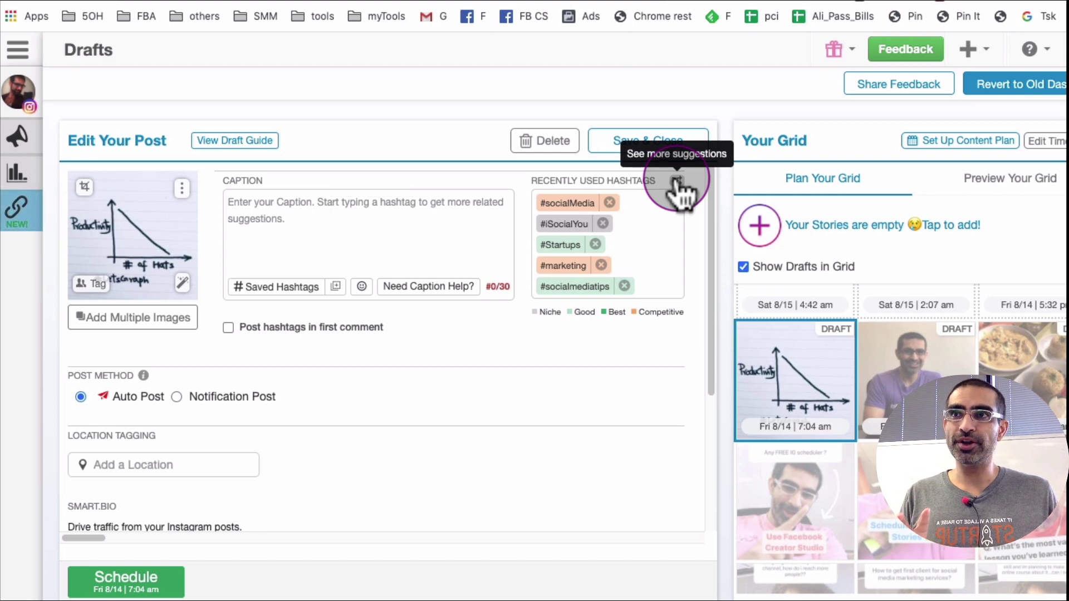
pyautogui.click(676, 181)
pyautogui.scroll(-1, 649, 245)
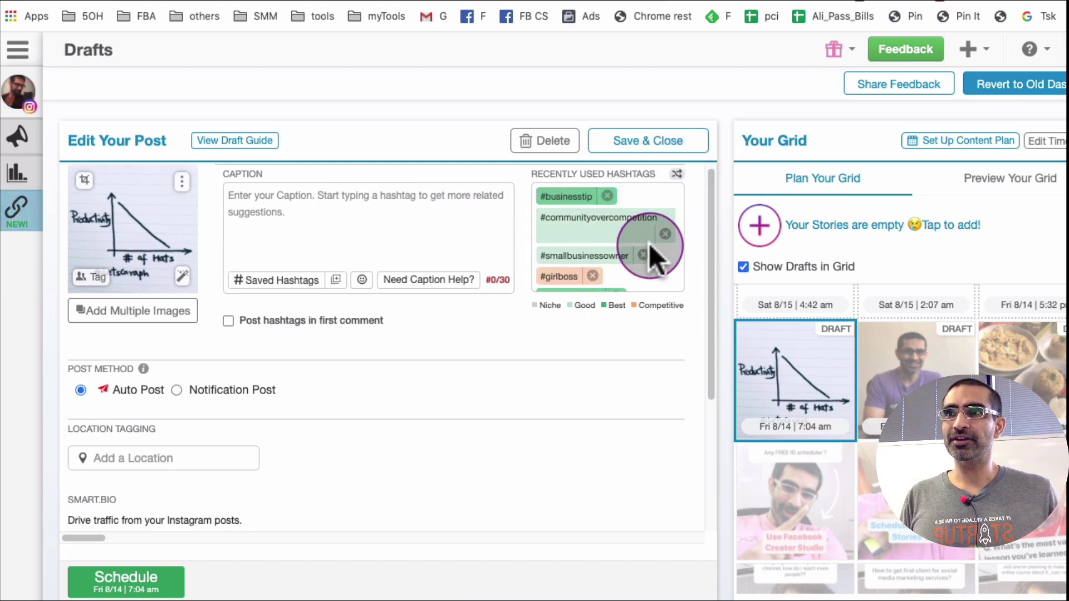
pyautogui.scroll(1, 680, 245)
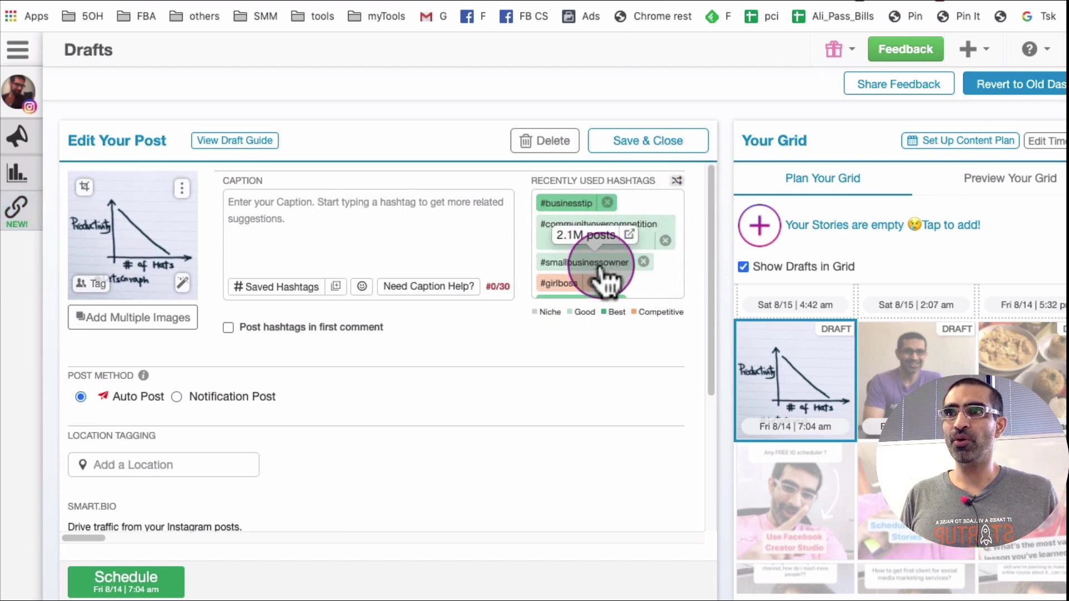
pyautogui.moveTo(567, 211)
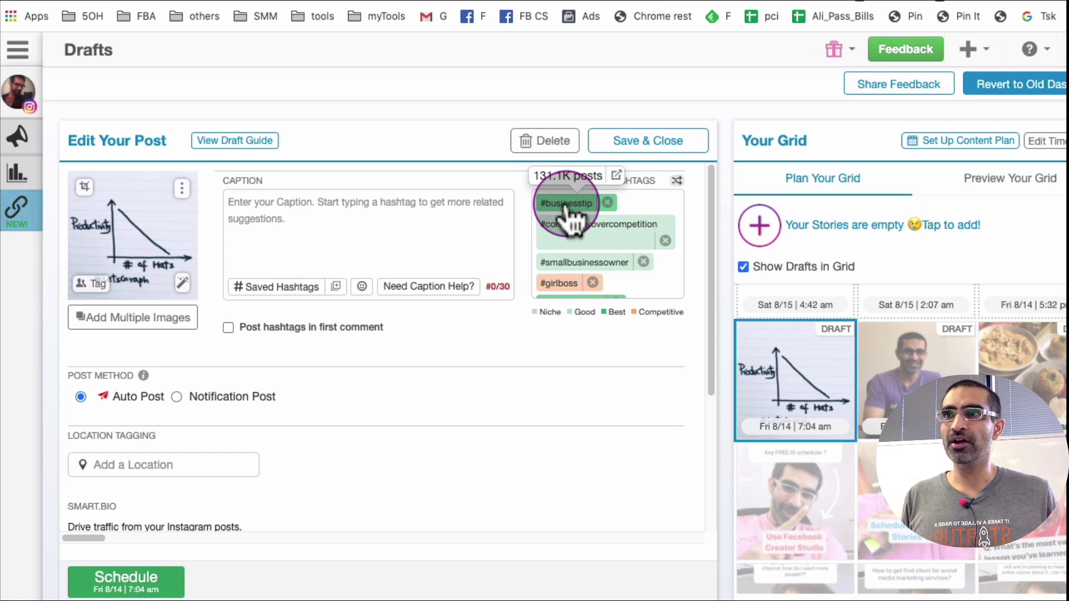
pyautogui.click(564, 204)
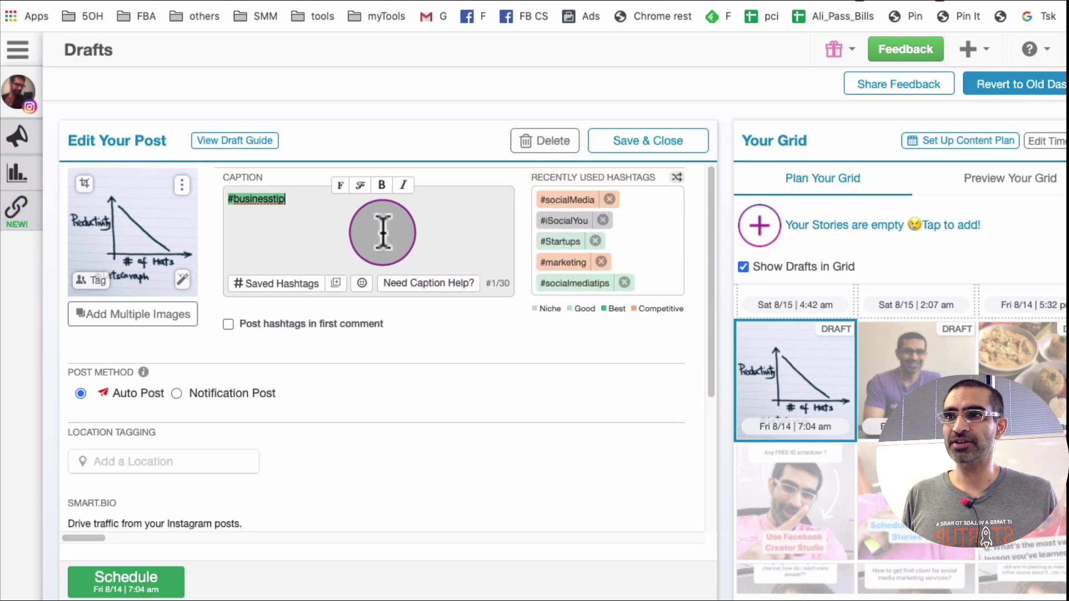
# - Shuffle the hashtag suggestions again and add #biztips after #businesstip in the caption
pyautogui.click(677, 178)
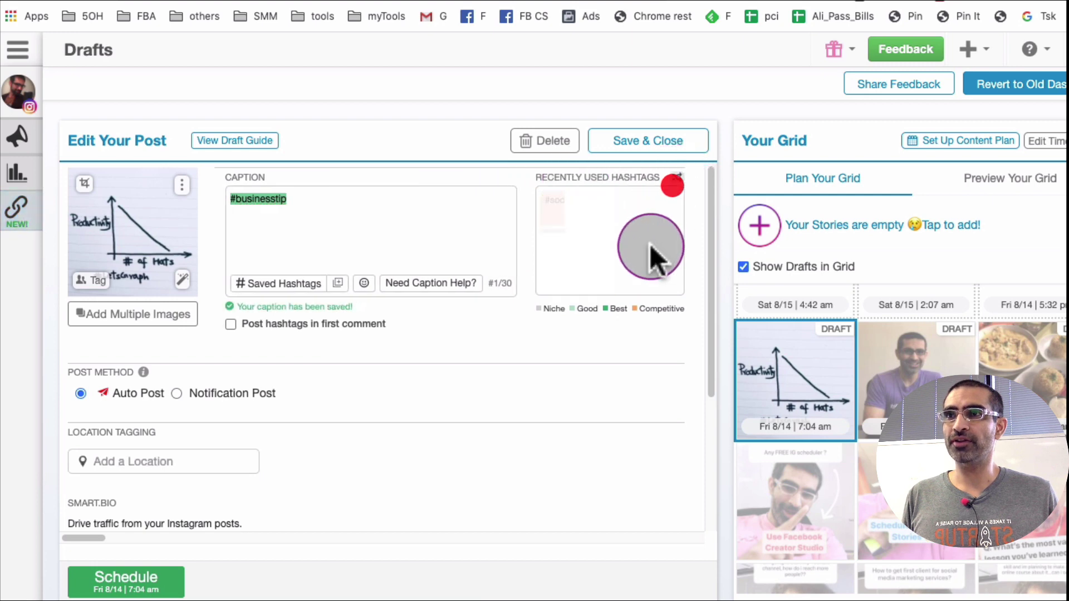
pyautogui.moveTo(651, 248)
pyautogui.moveTo(556, 210)
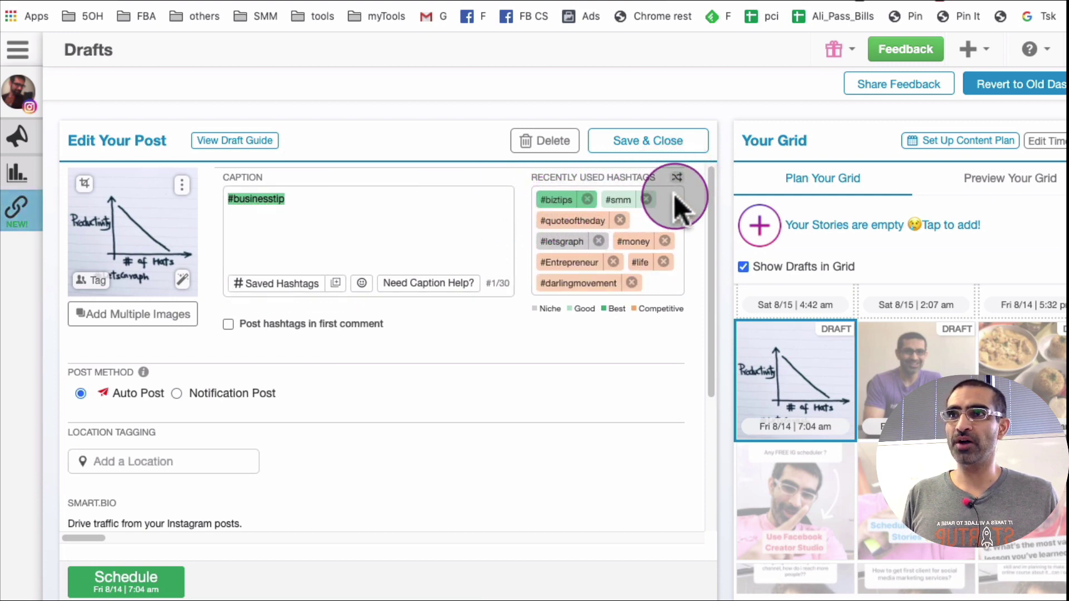
pyautogui.click(561, 199)
# - Remove the #businesstip and #biztips hashtags from the caption
pyautogui.scroll(-1, 646, 221)
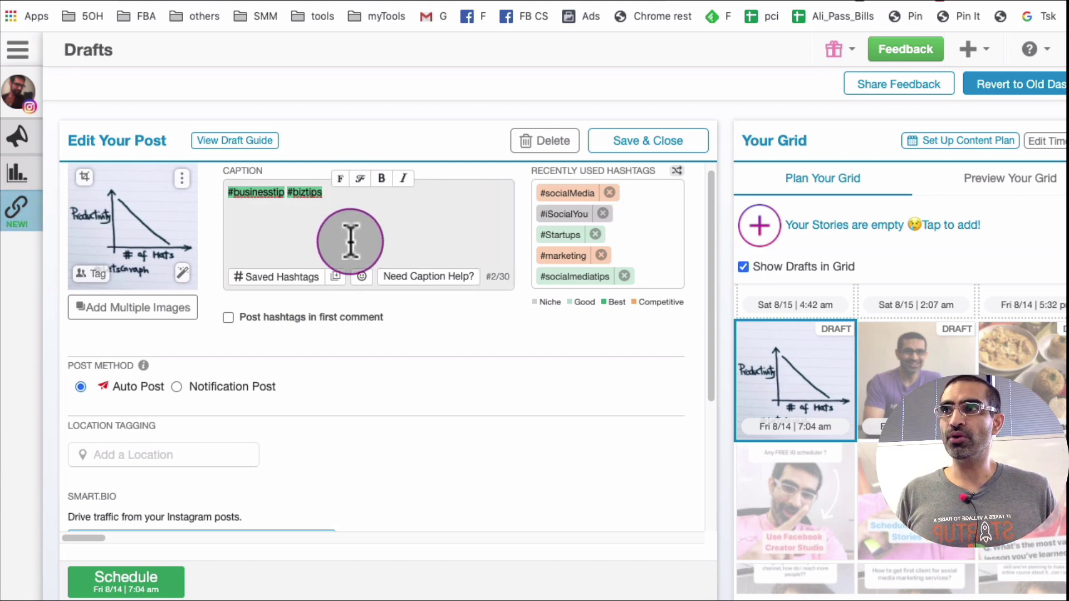
pyautogui.scroll(1, 353, 248)
pyautogui.hotkey('ctrl', 'a')
pyautogui.press('BackSpace')
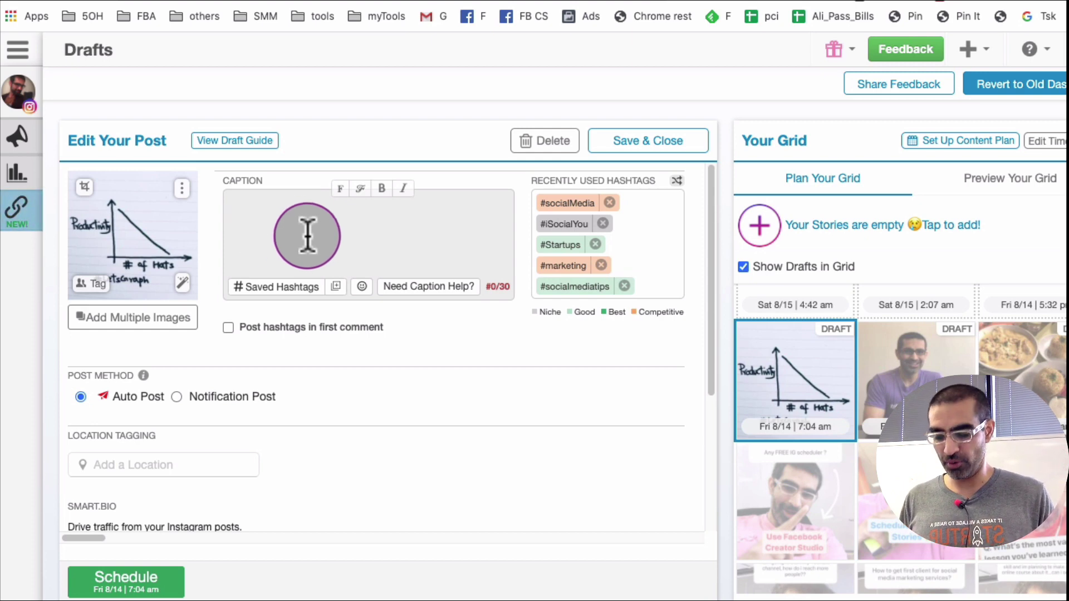
# - Enter the hashtag #socialmediastrategy on the second line of the caption to get related hashtag suggestions
pyautogui.write('#socialmedaist')
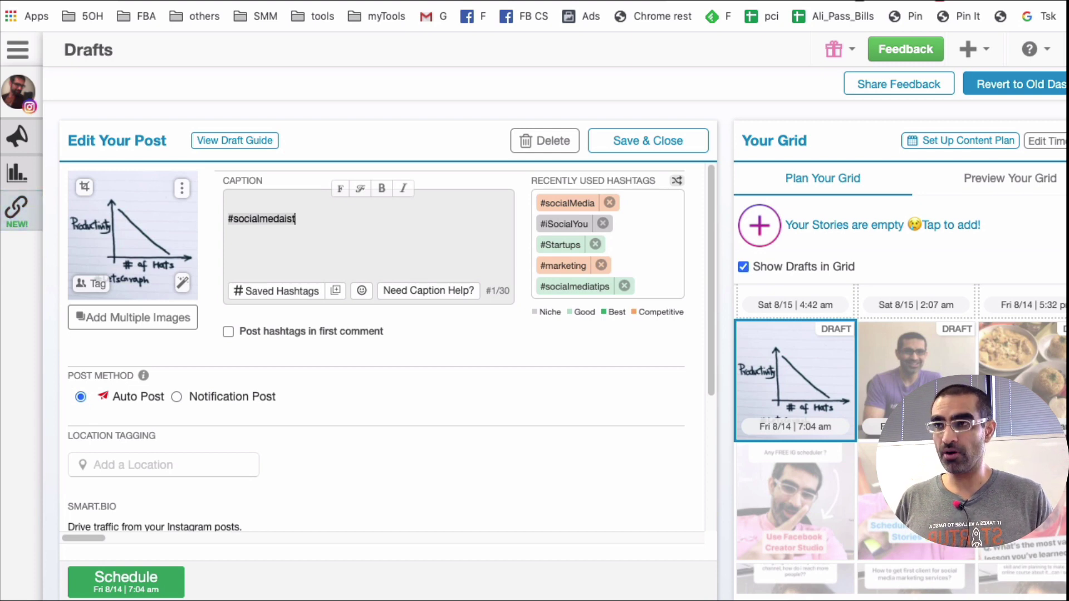
pyautogui.write('rategy')
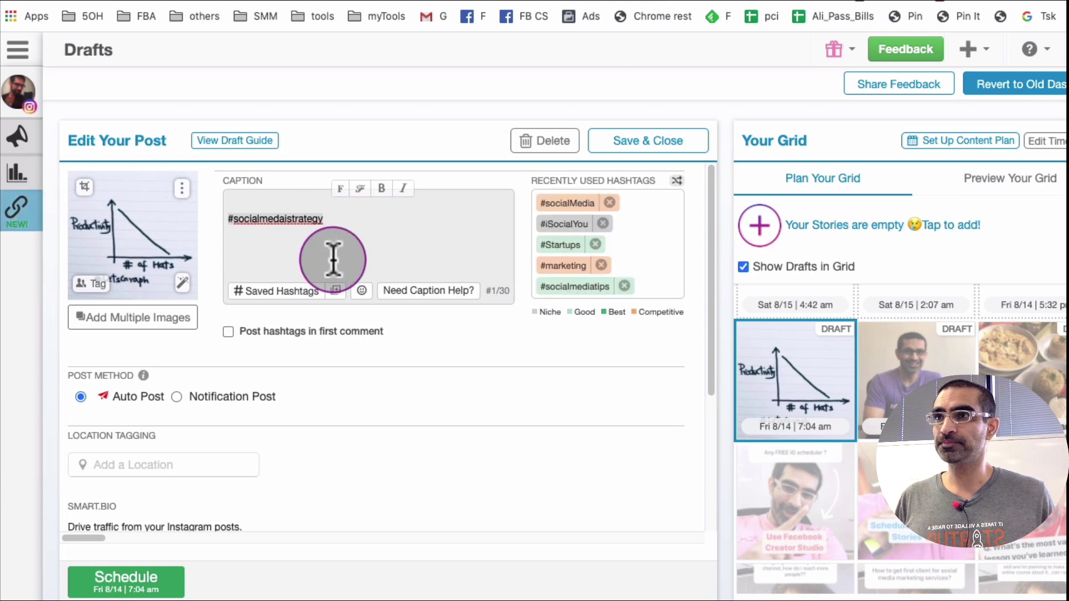
pyautogui.click(364, 240)
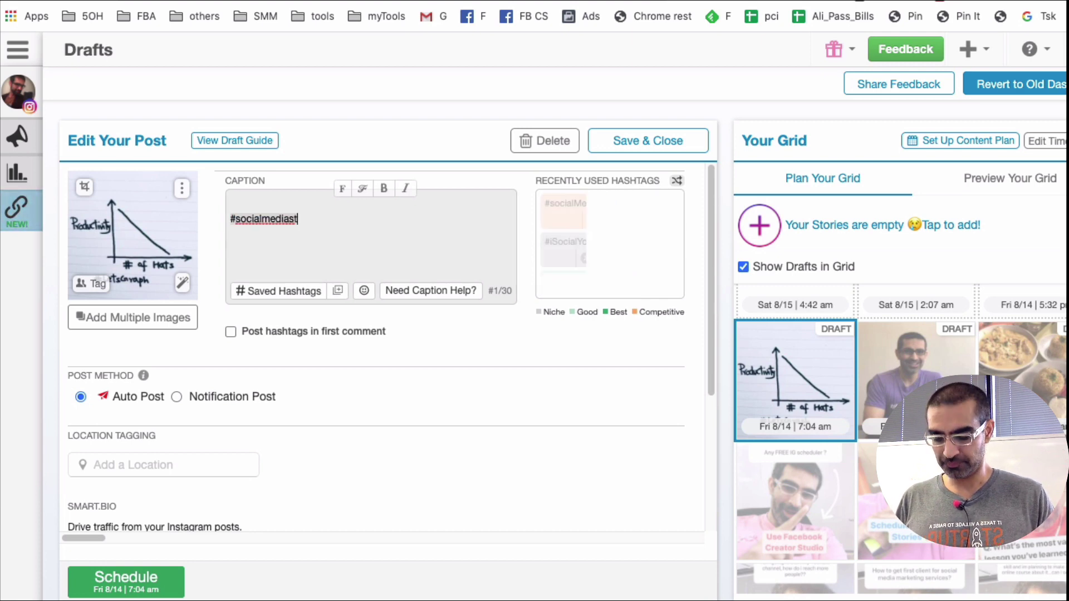
pyautogui.write('rategy')
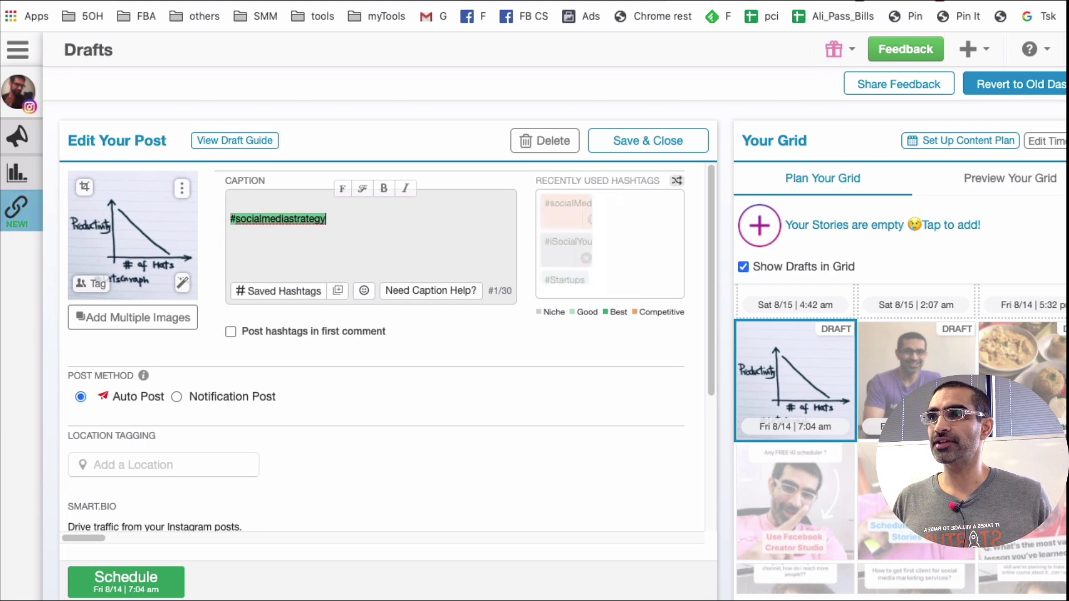
pyautogui.click(421, 259)
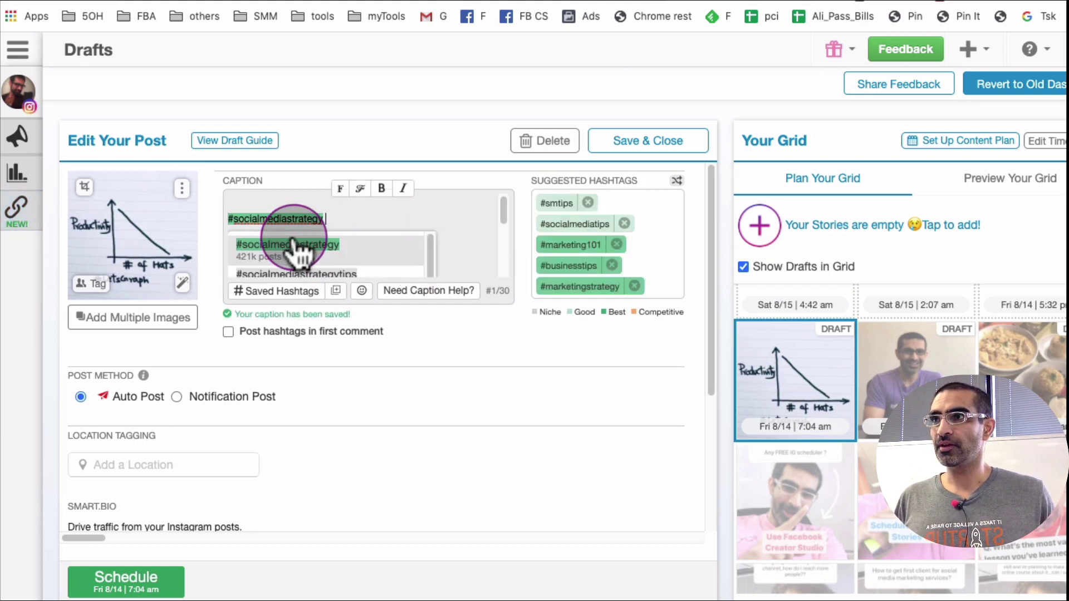
# - Choose the suggested #socialmediastrategy and add the suggested hashtags #marketingstrategy and #emailmarketing to the caption
pyautogui.click(268, 245)
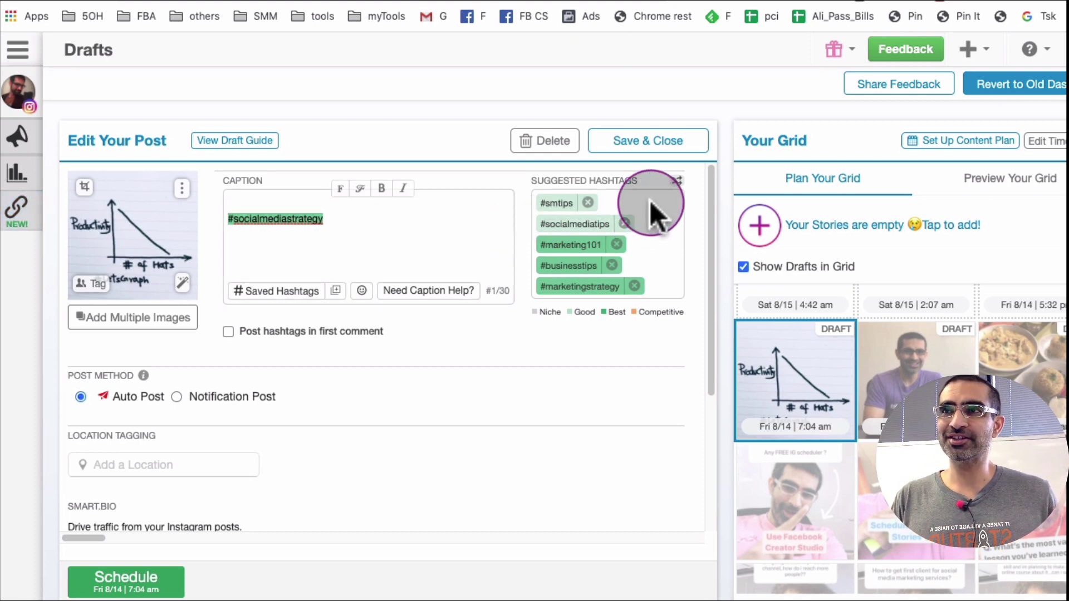
pyautogui.moveTo(602, 226)
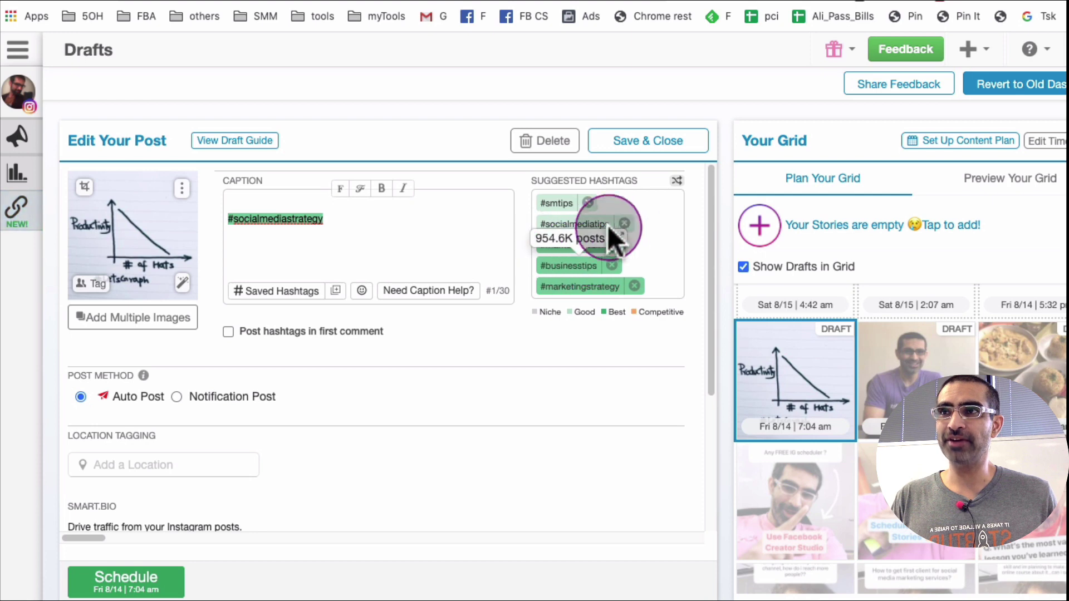
pyautogui.click(578, 287)
pyautogui.click(587, 265)
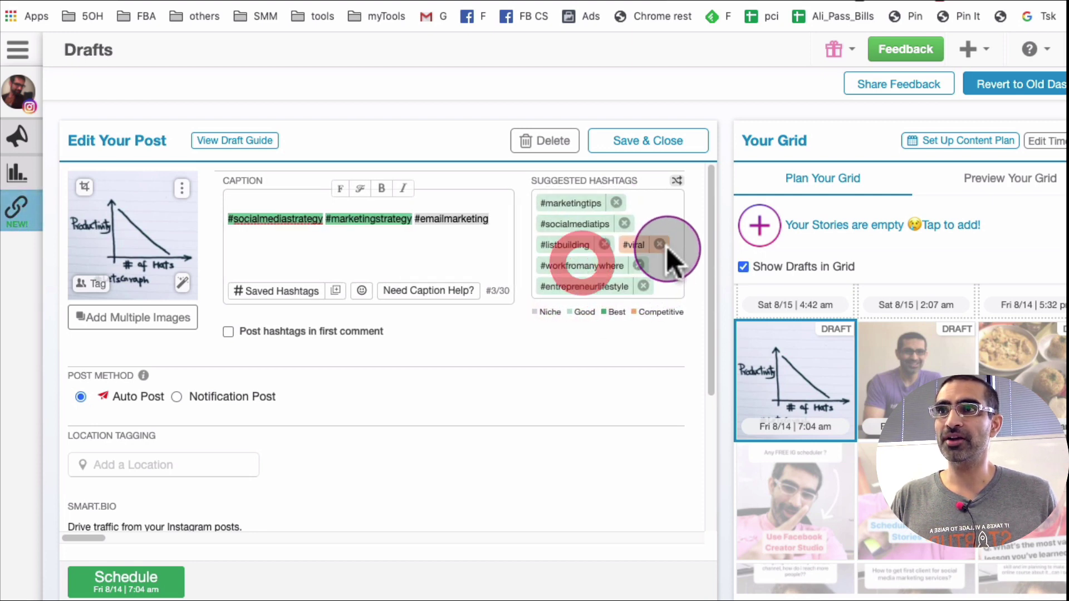
# - Add the suggested hashtags #socialmediatips, #inboundmarketing and #webmarketing to the end of the caption
pyautogui.scroll(-1, 611, 246)
pyautogui.scroll(1, 566, 269)
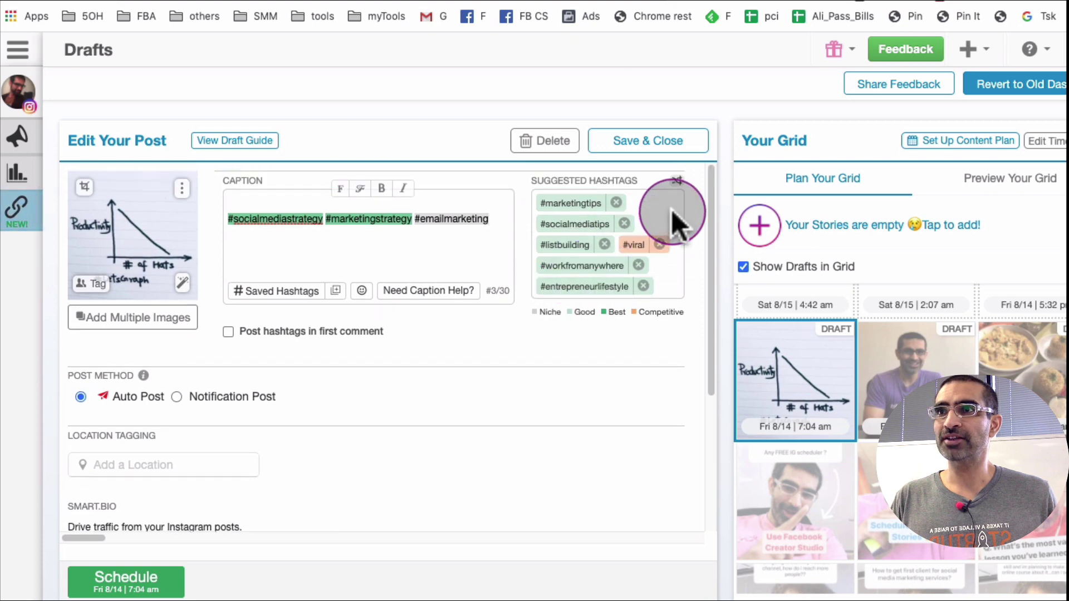
pyautogui.click(565, 224)
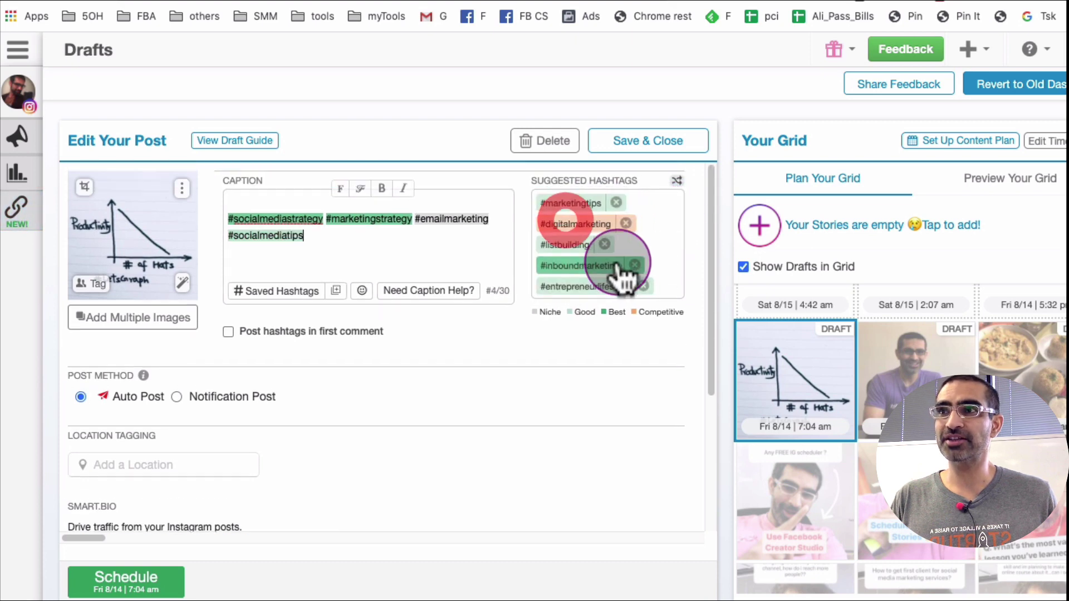
pyautogui.click(549, 267)
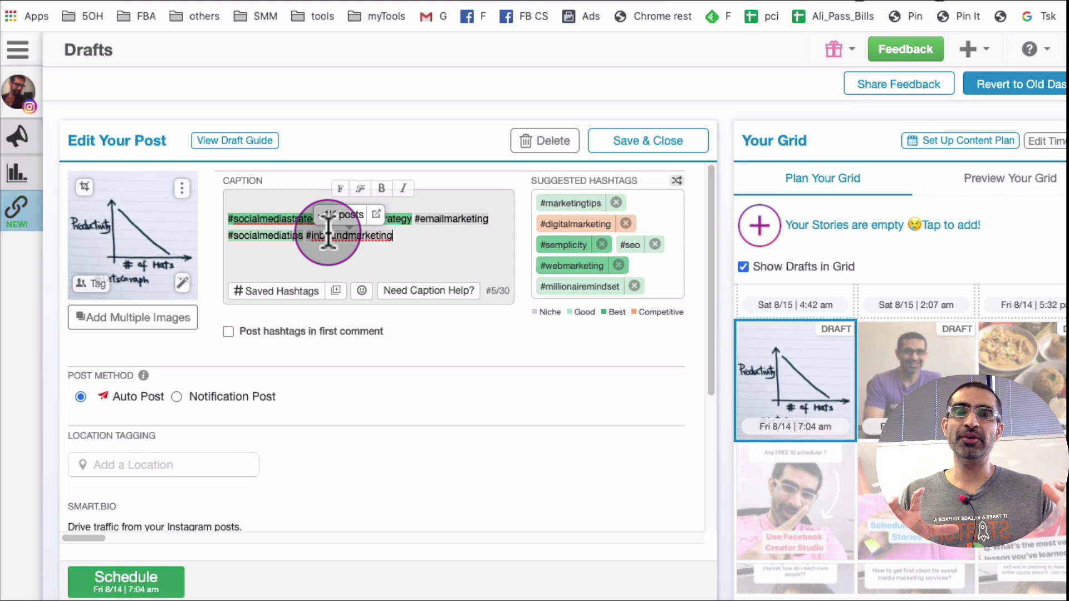
pyautogui.click(579, 262)
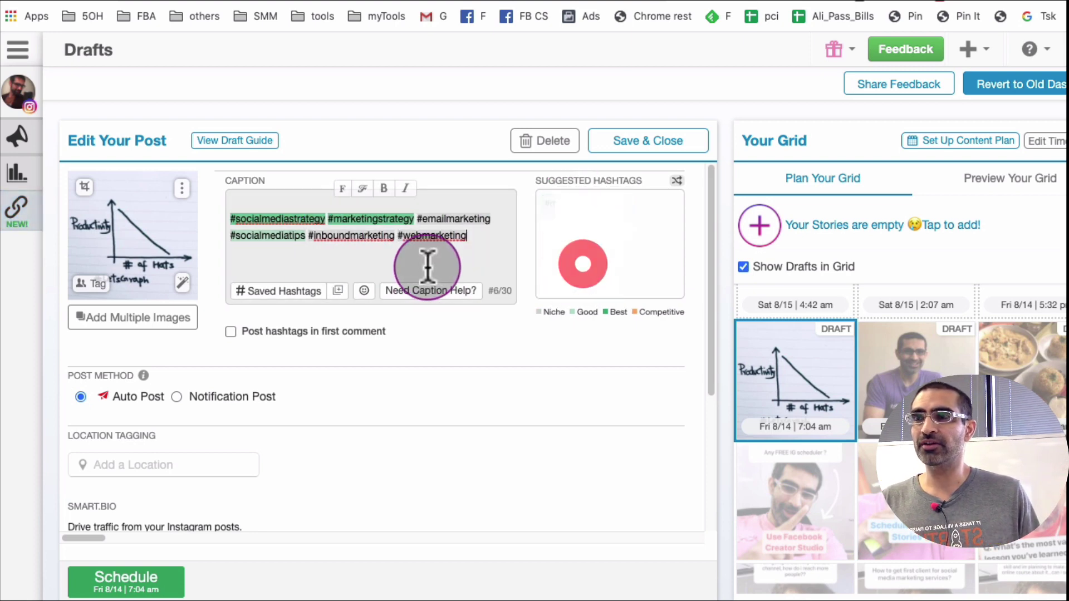
# - Delete all hashtags from the caption so it is empty
pyautogui.click(454, 235)
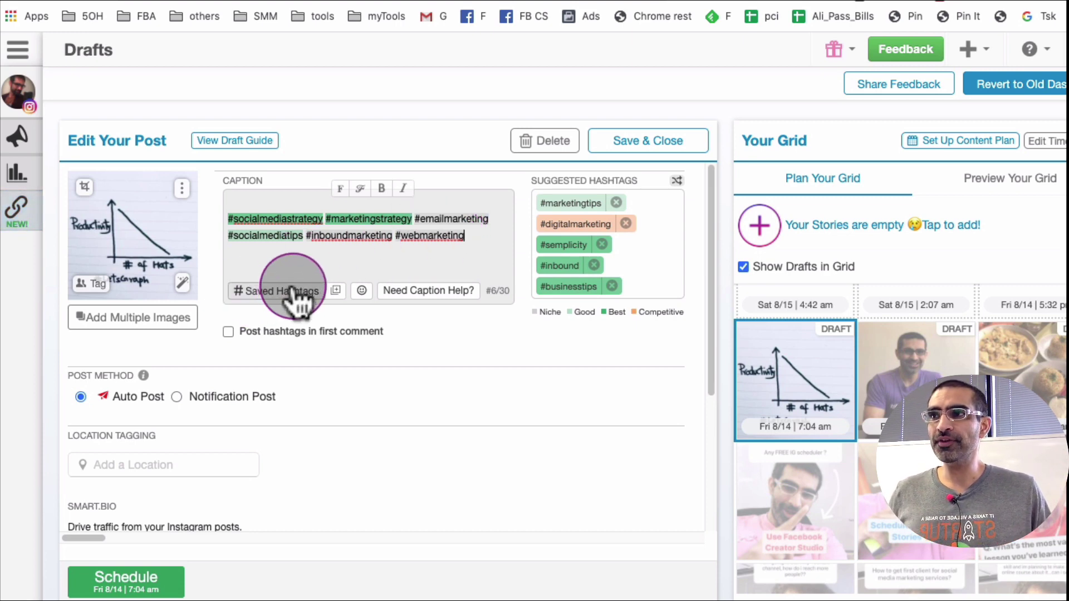
pyautogui.moveTo(450, 228); pyautogui.dragTo(231, 226)
pyautogui.press('BackSpace')
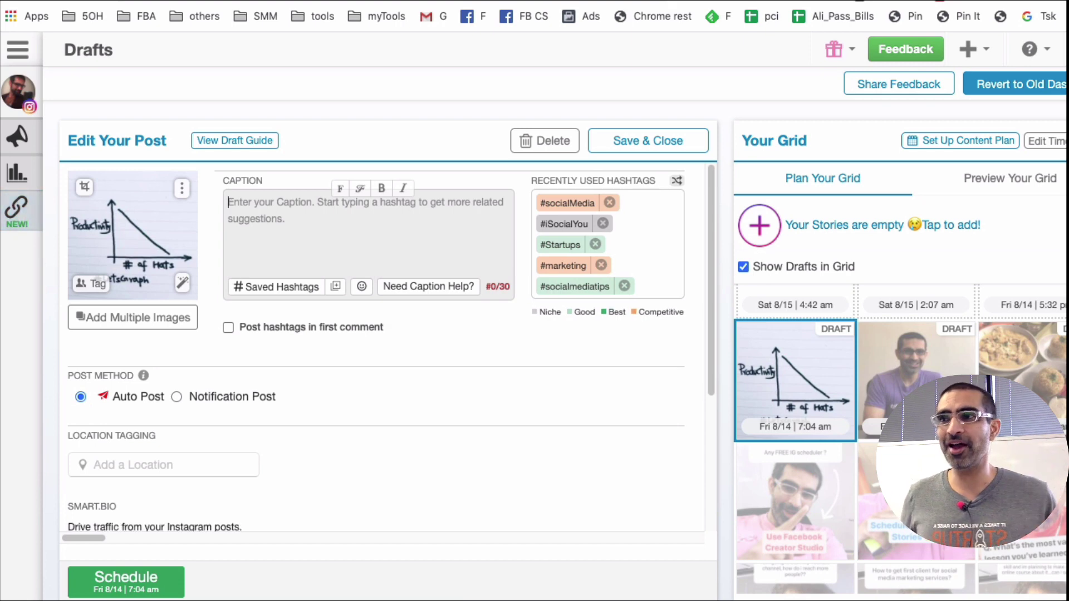
# - Insert the saved hashtag list SMM into the caption, and clear the inserted hashtags again
pyautogui.click(280, 286)
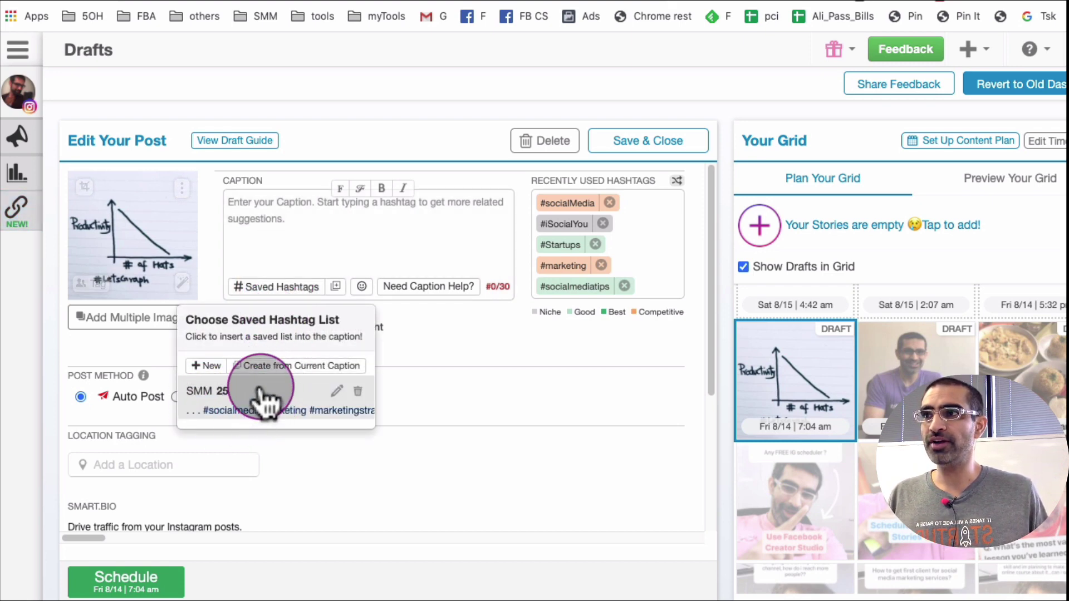
pyautogui.click(258, 406)
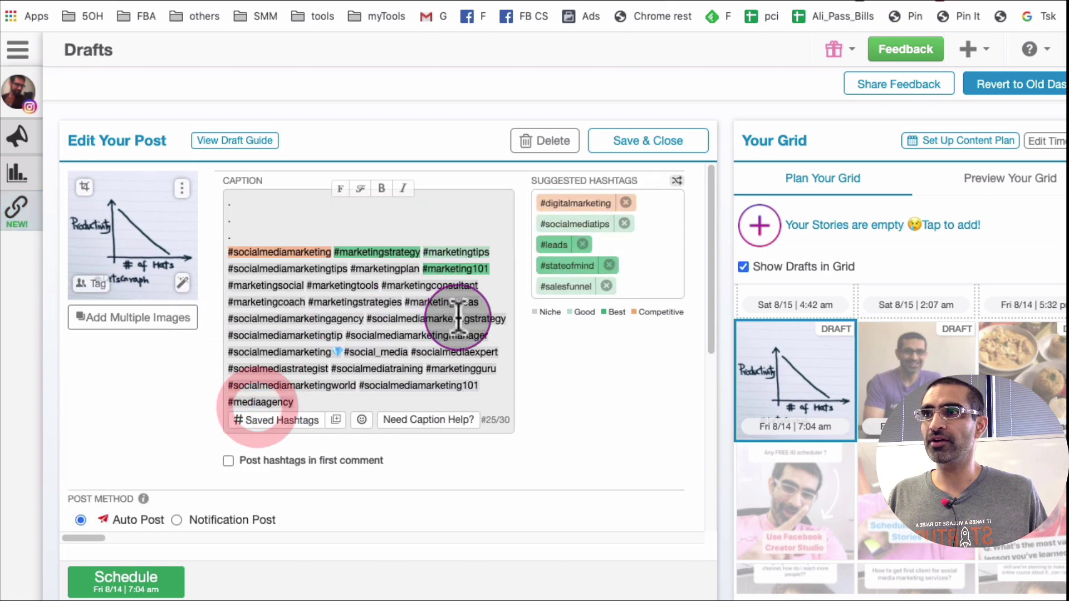
pyautogui.moveTo(318, 334)
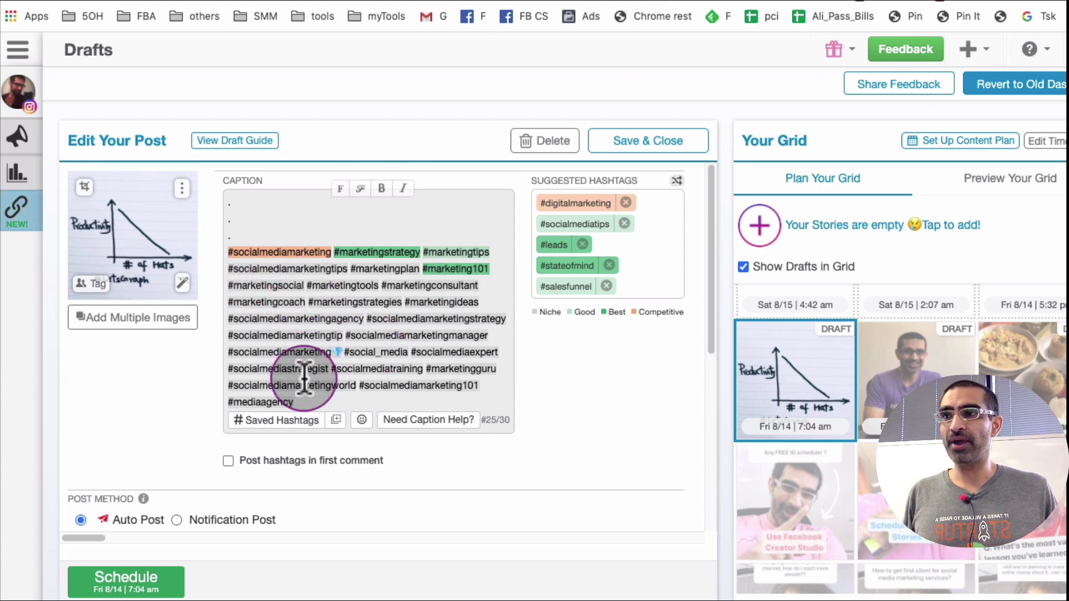
pyautogui.moveTo(305, 386); pyautogui.dragTo(225, 207)
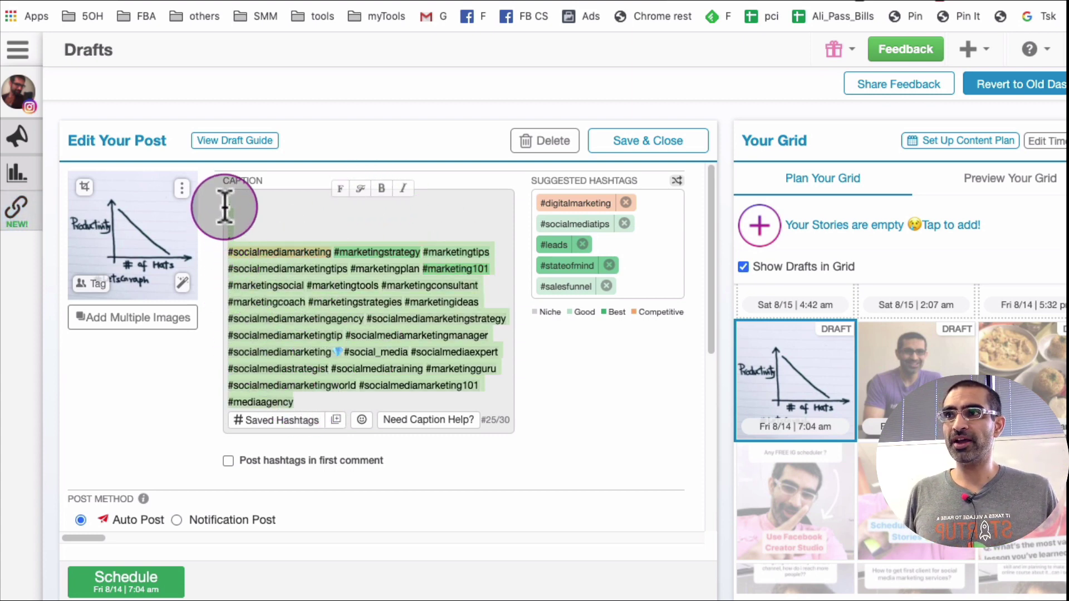
pyautogui.press('BackSpace')
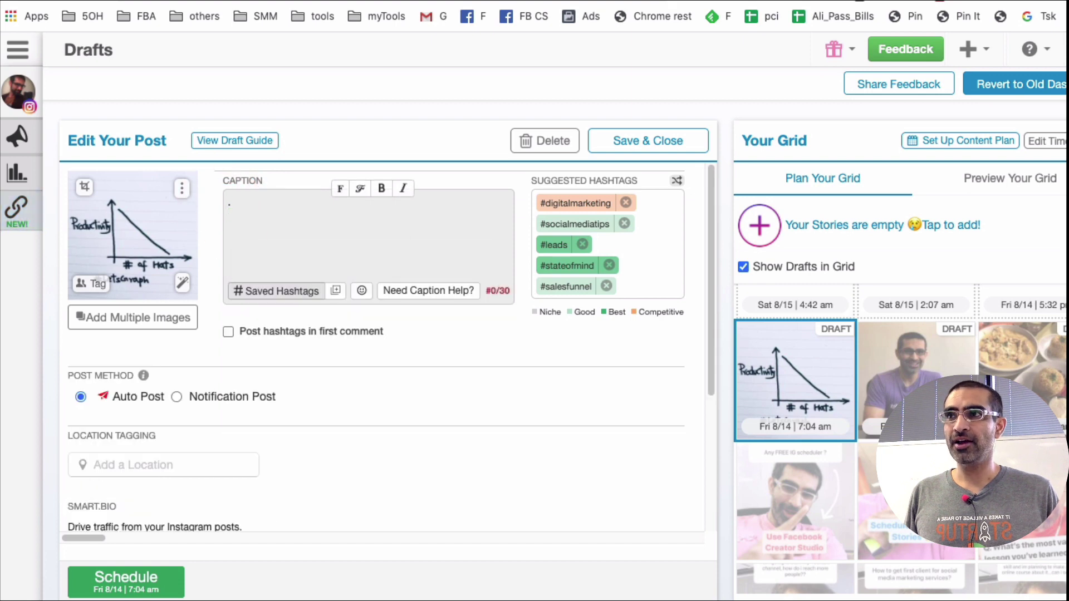
# - Start a new saved hashtag list named "list 1" and cancel it without adding any hashtags
pyautogui.click(336, 290)
pyautogui.click(267, 370)
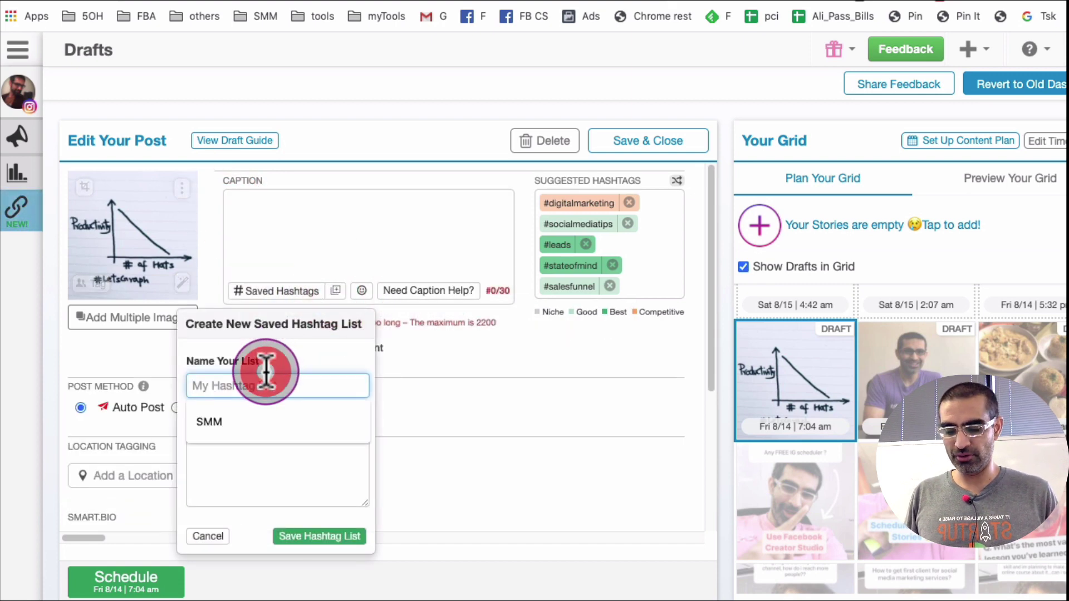
pyautogui.write('list')
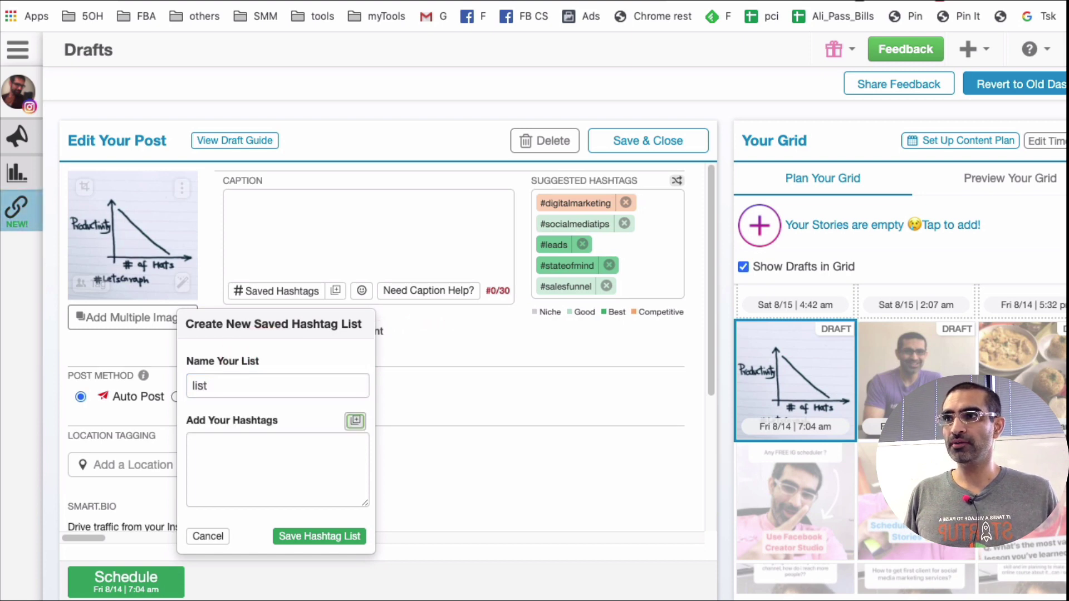
pyautogui.click(275, 389)
pyautogui.write('1')
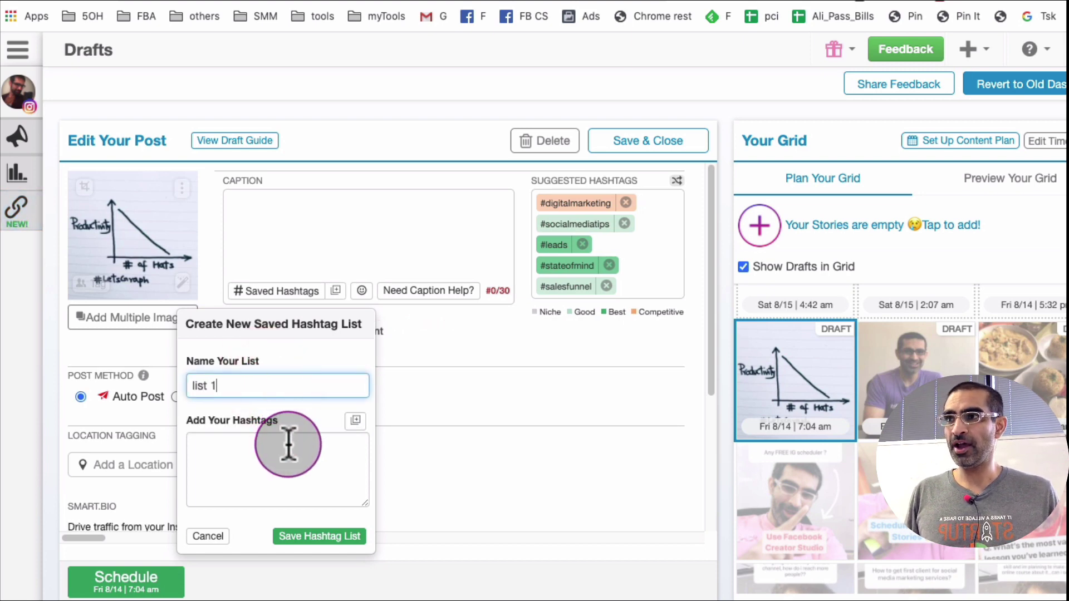
pyautogui.click(289, 444)
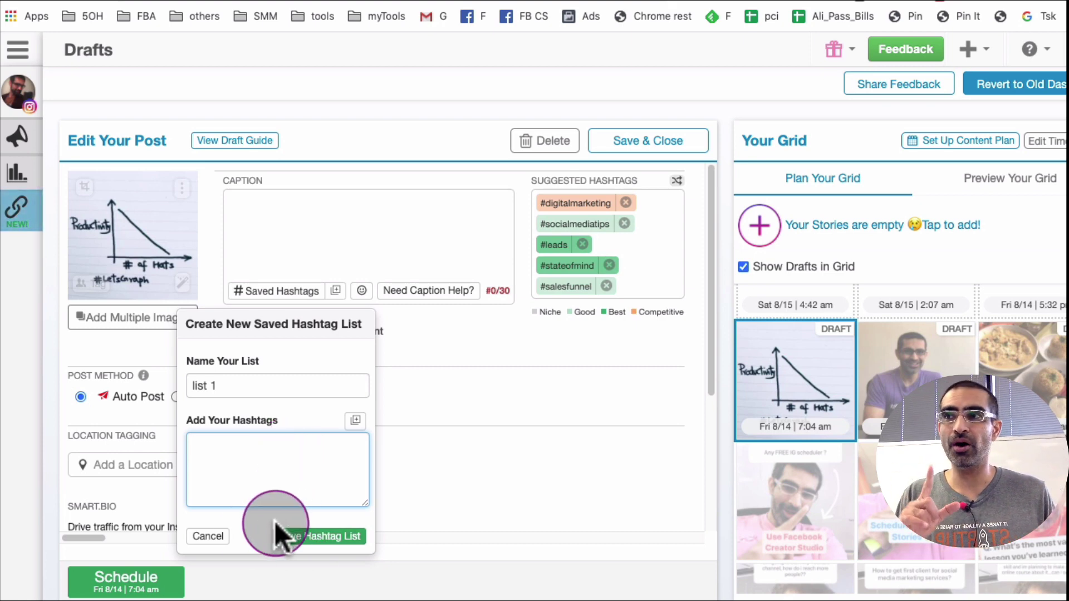
pyautogui.click(211, 536)
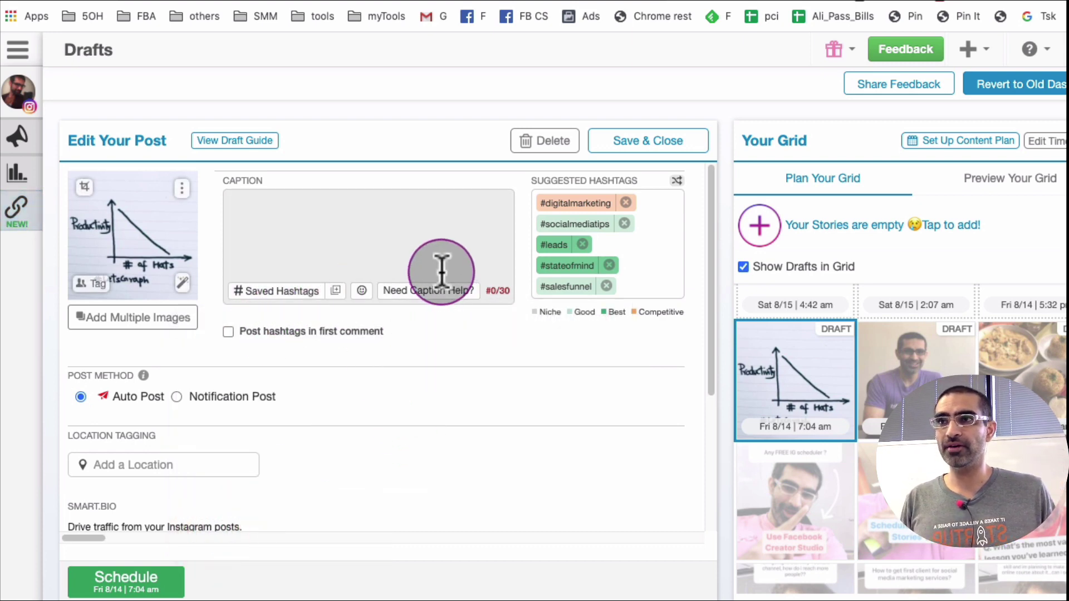
# - Start a hashtag with #marke in the empty caption and choose the suggested #marketingtips
pyautogui.click(377, 241)
pyautogui.write('#m')
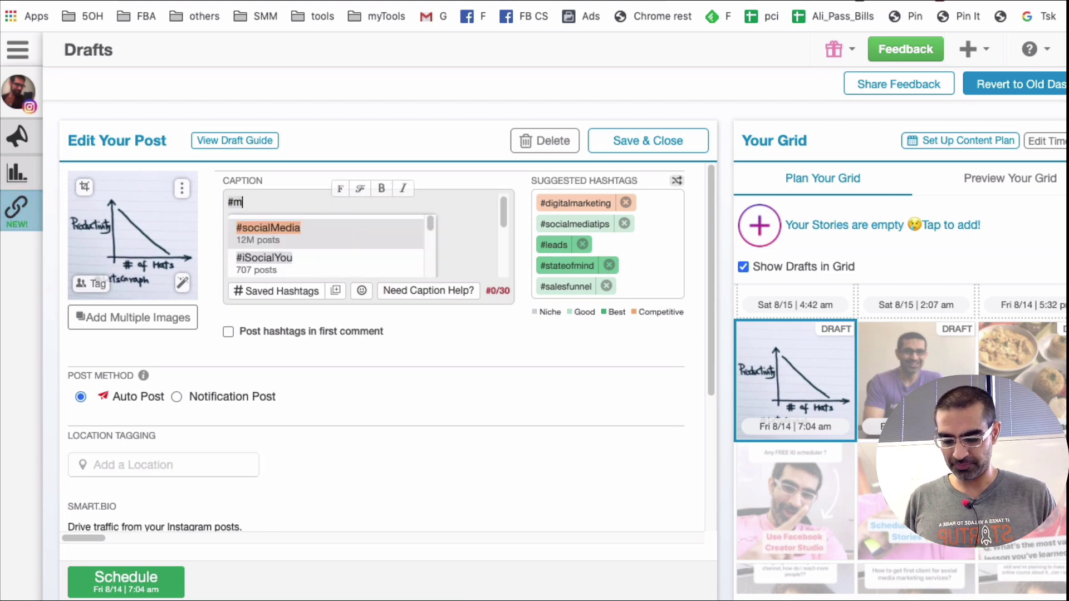
pyautogui.write('arke')
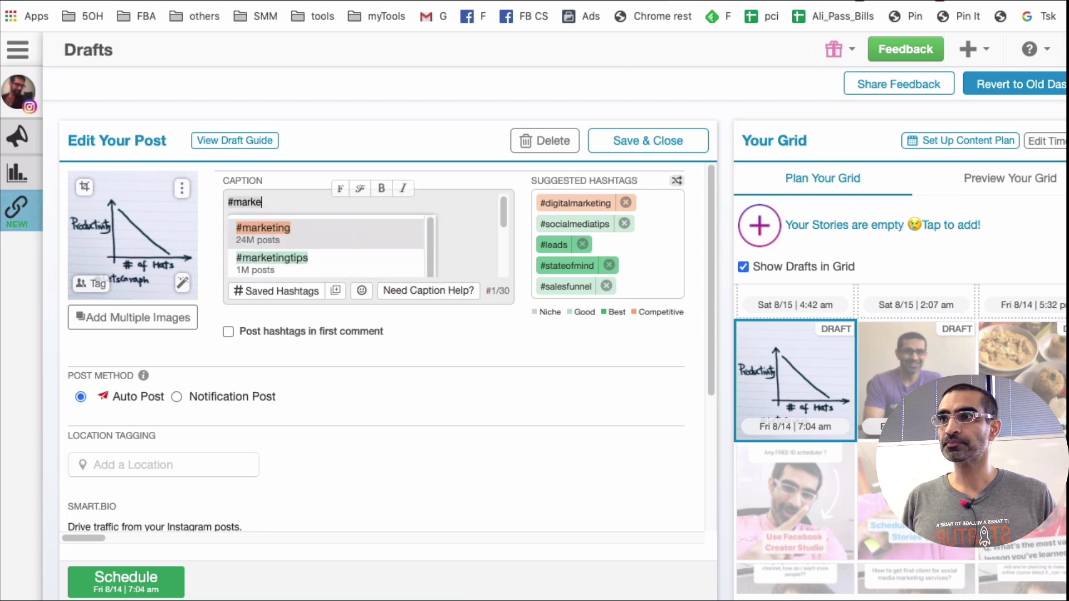
pyautogui.click(345, 265)
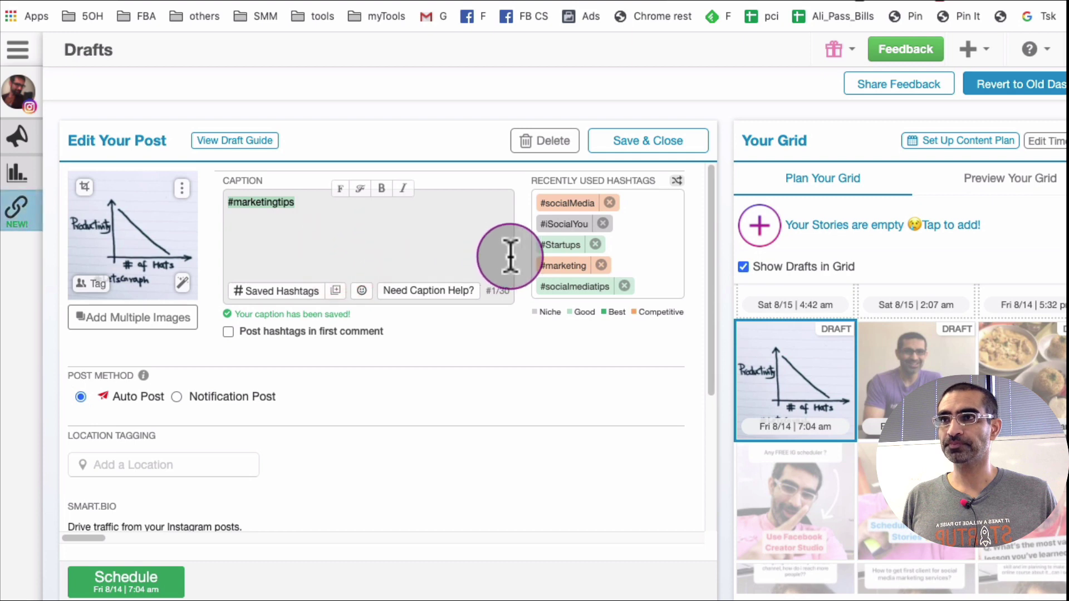
# - Add the suggested hashtags #leads, #marketingstrategy, #businesstips and #businesspassion to the caption below #marketingtips
pyautogui.click(403, 238)
pyautogui.click(555, 265)
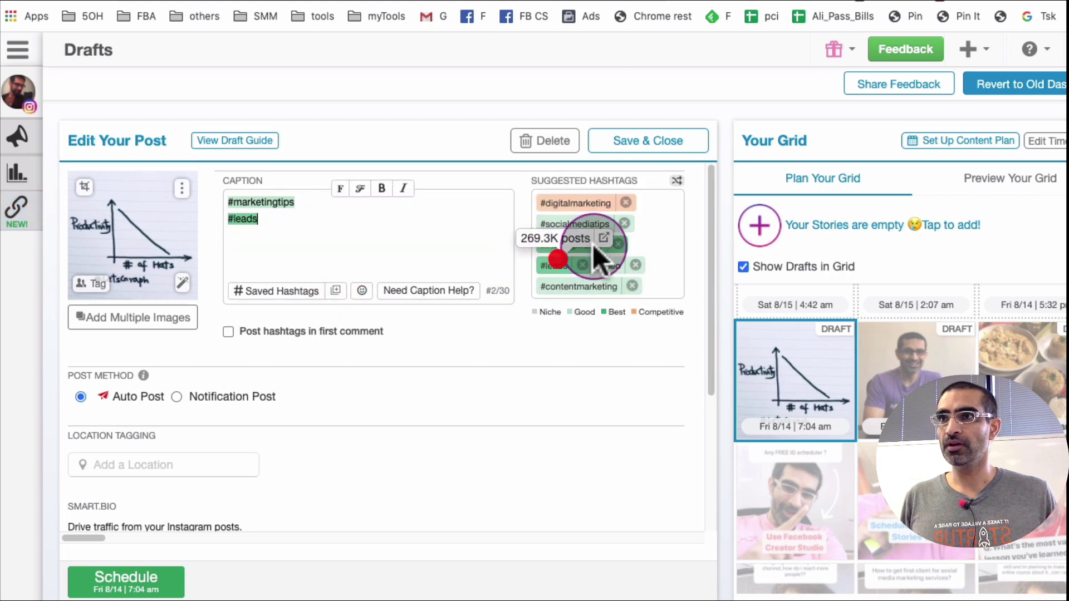
pyautogui.click(563, 286)
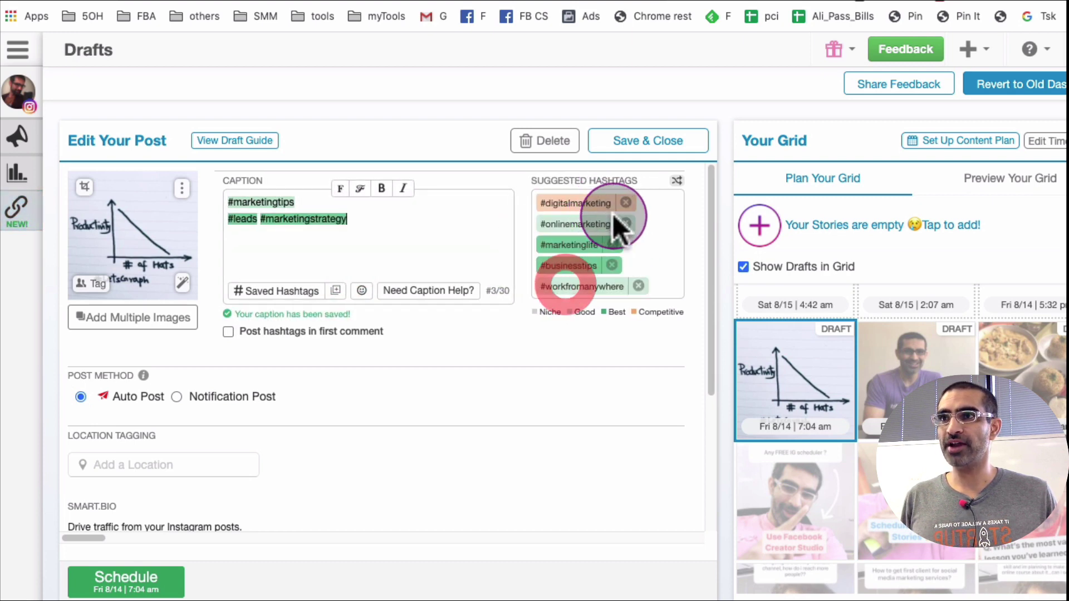
pyautogui.click(557, 265)
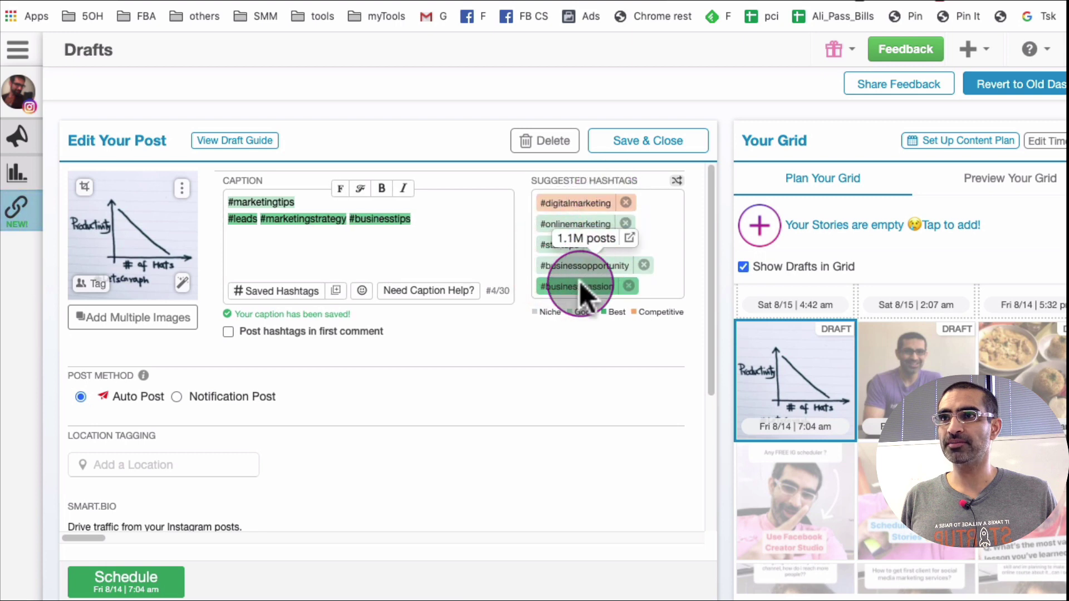
pyautogui.click(580, 284)
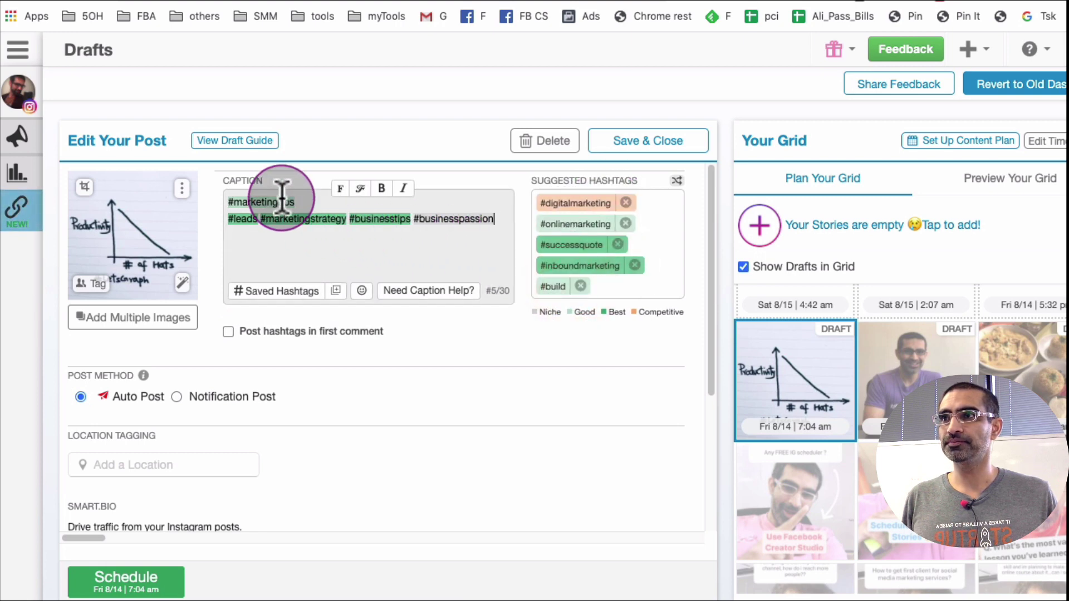
# - Remove the line break and extra space before #leads so it directly follows #marketingtips
pyautogui.click(227, 213)
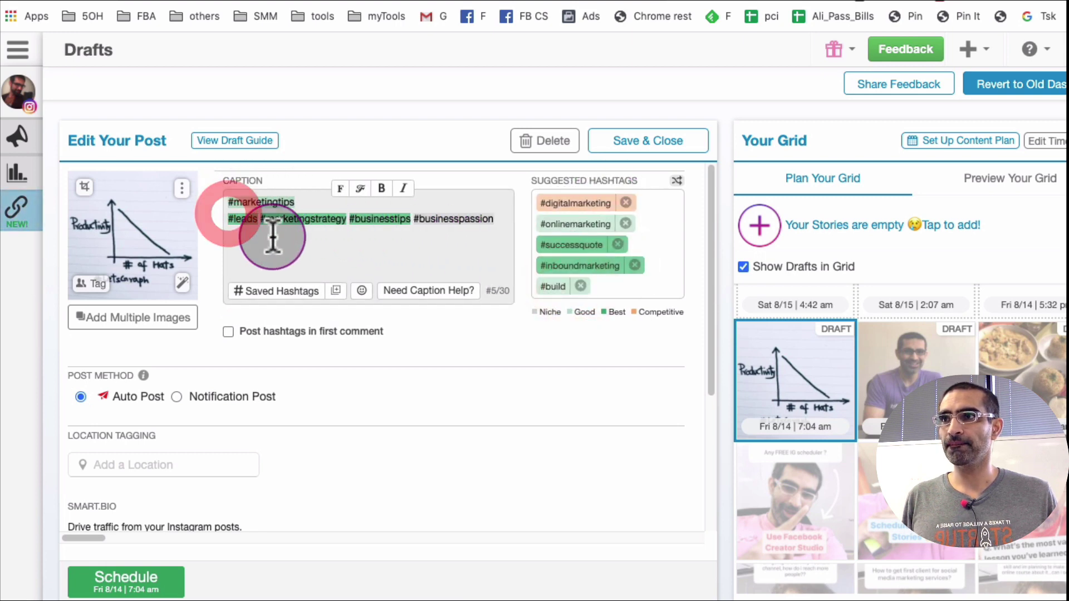
pyautogui.press('BackSpace')
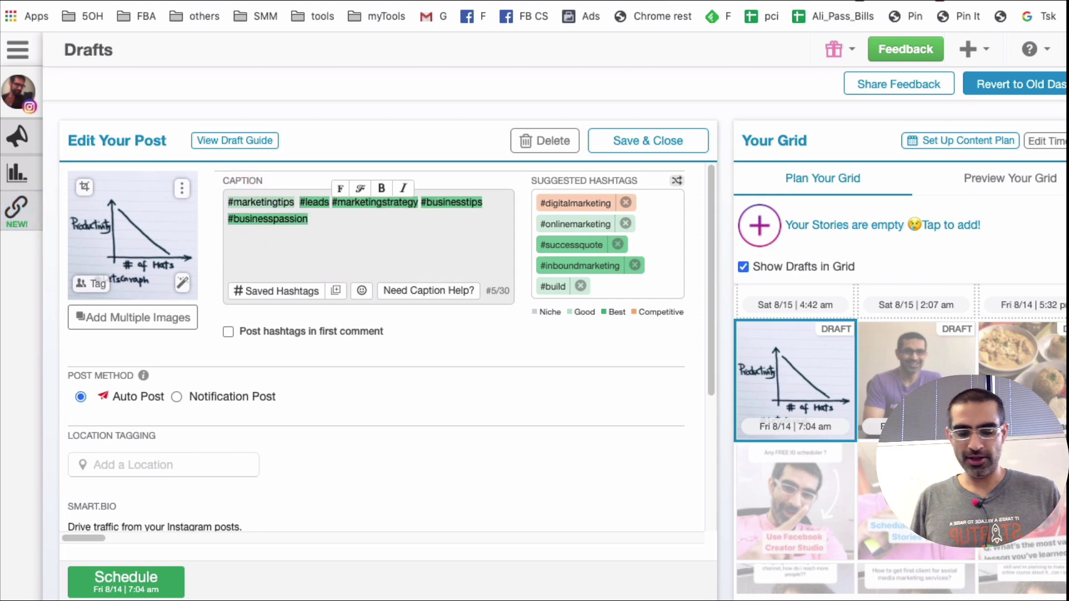
pyautogui.press('BackSpace')
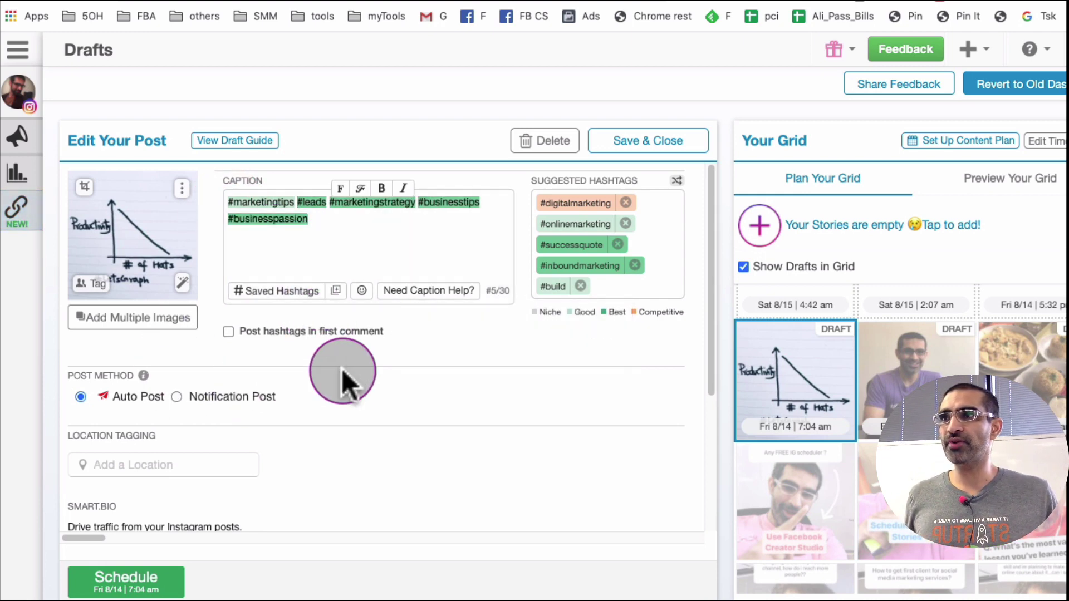
# - Enable posting the hashtags in the first comment, and briefly view the saved hashtag lists without inserting one
pyautogui.moveTo(282, 339)
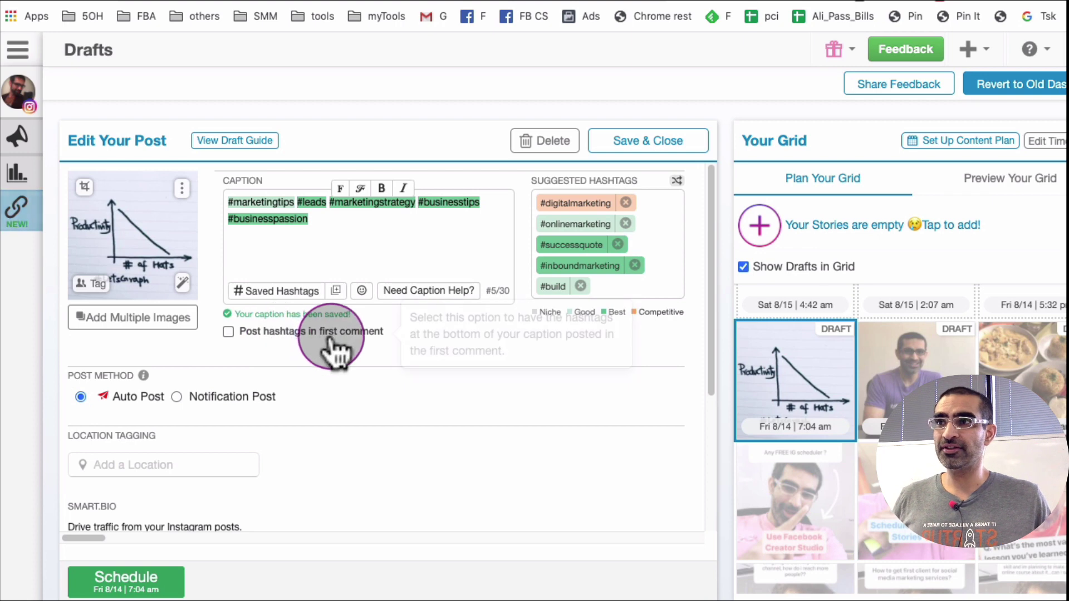
pyautogui.click(229, 332)
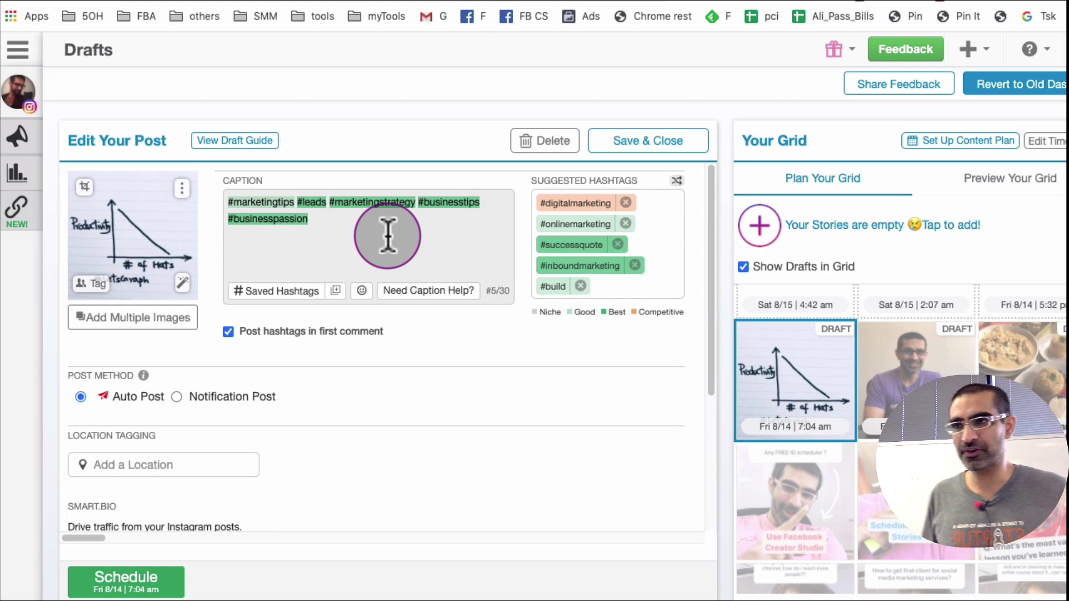
pyautogui.moveTo(321, 333)
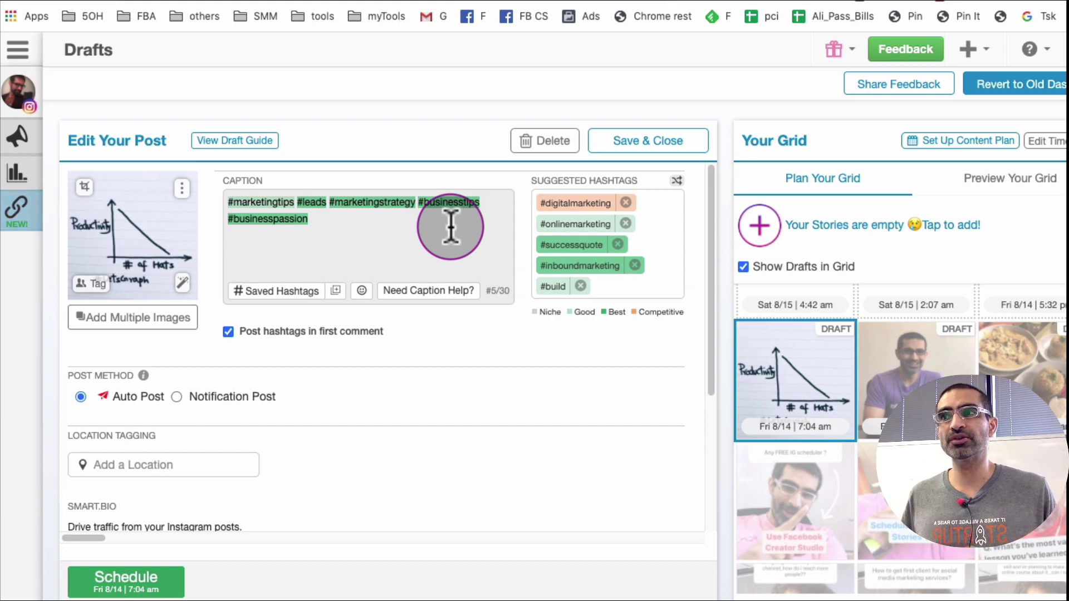
pyautogui.click(308, 293)
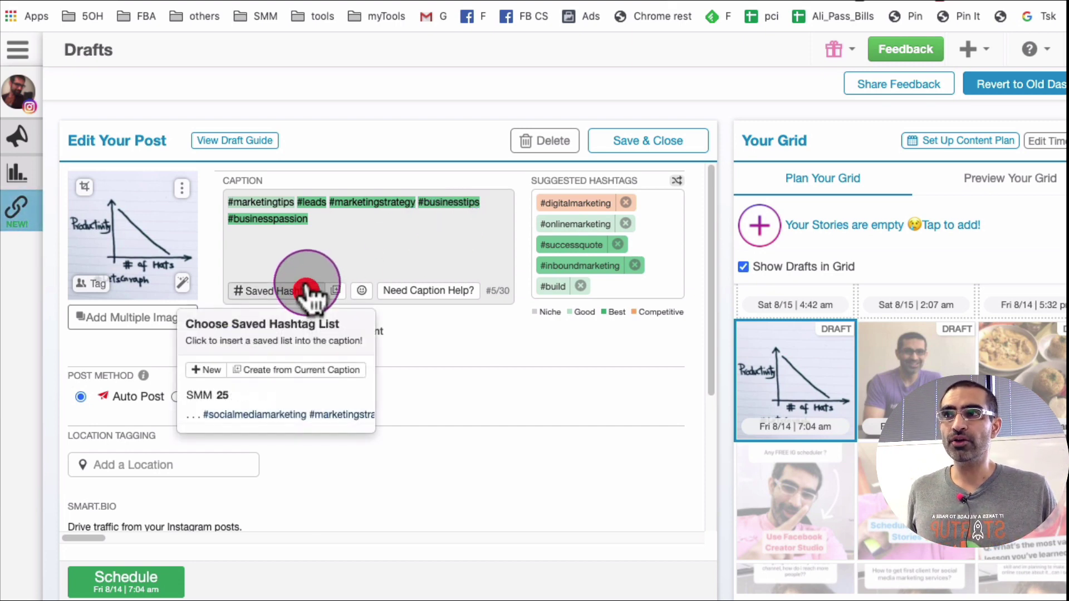
pyautogui.click(350, 253)
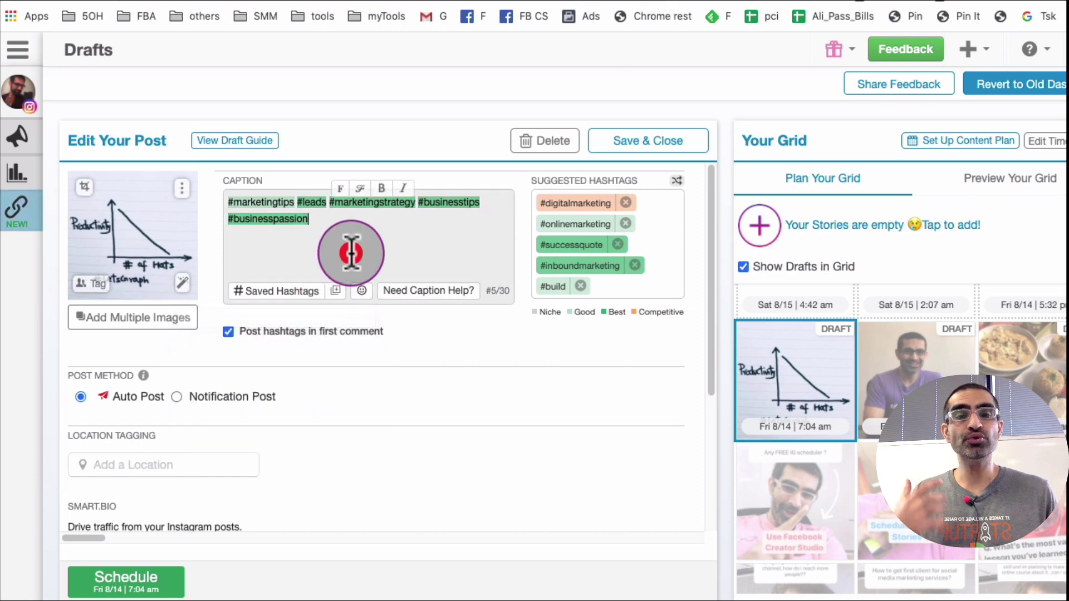